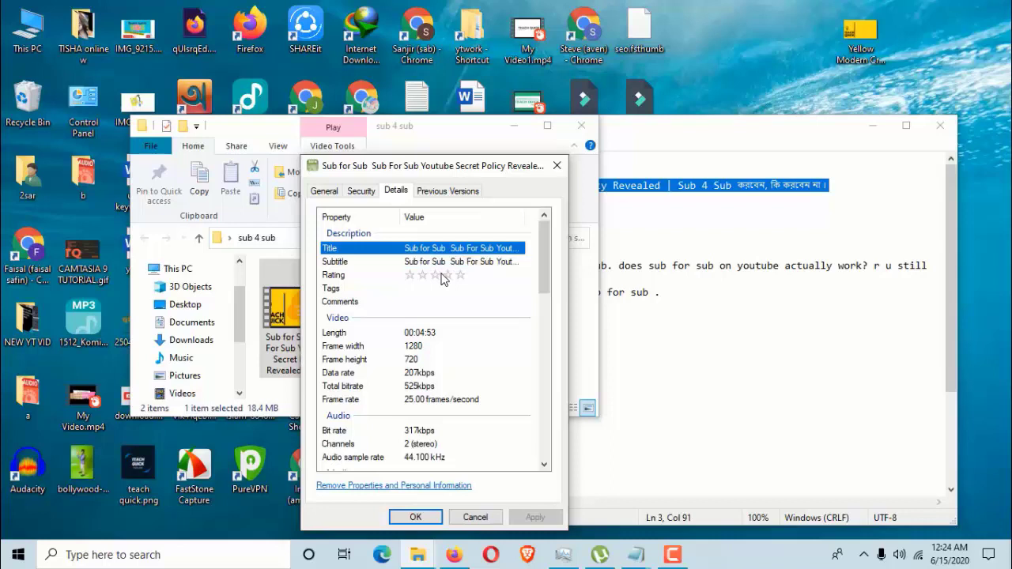
Give the video file a five-star rating, then apply the change and close its properties
{"action": "left_click", "coordinate": [550, 516]}
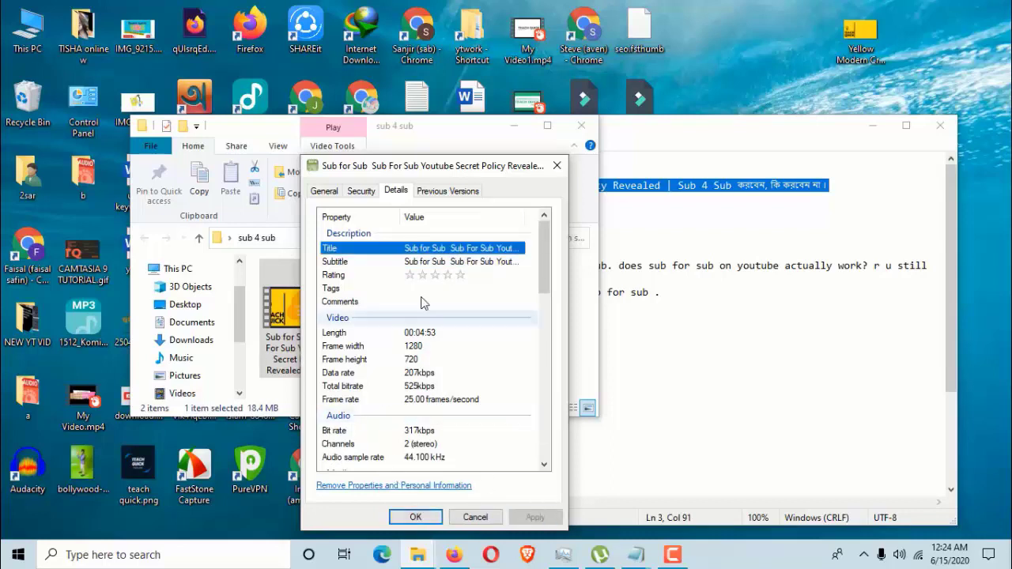
{"action": "left_click", "coordinate": [460, 277]}
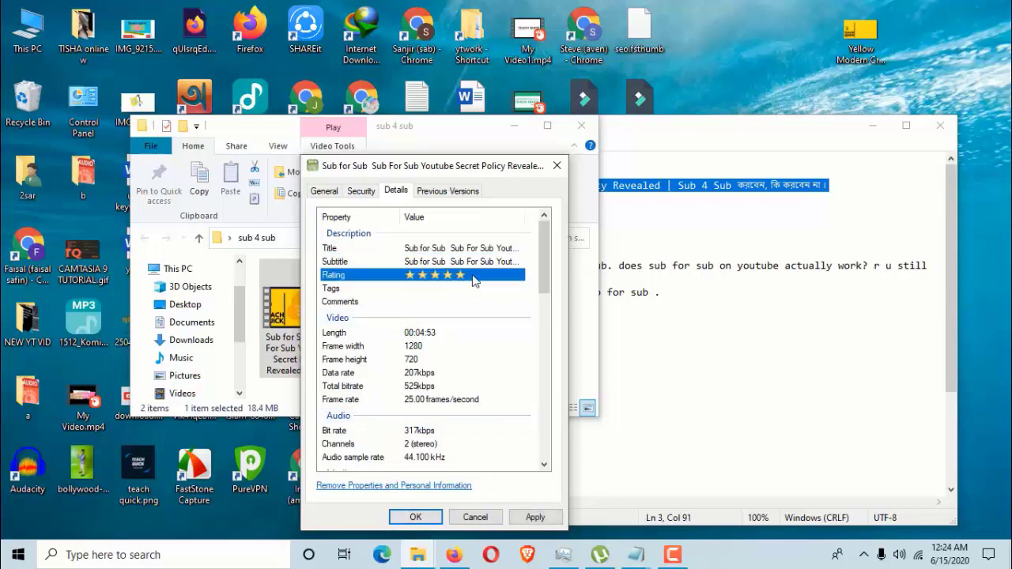
{"action": "left_click", "coordinate": [537, 519]}
{"action": "left_click", "coordinate": [415, 517]}
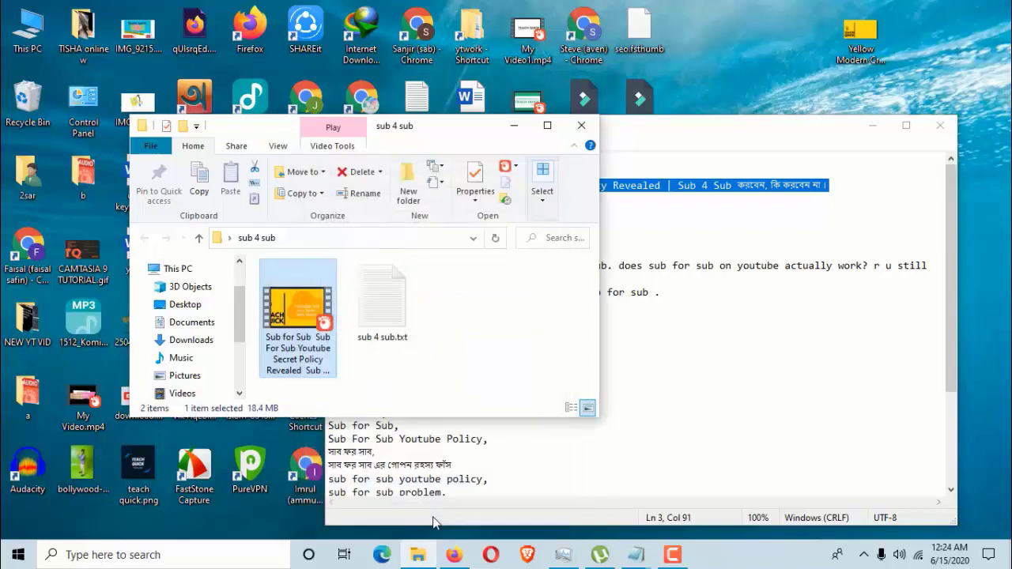
Reopen the video file's detailed properties and open its Tags value for editing
{"action": "right_click", "coordinate": [314, 336]}
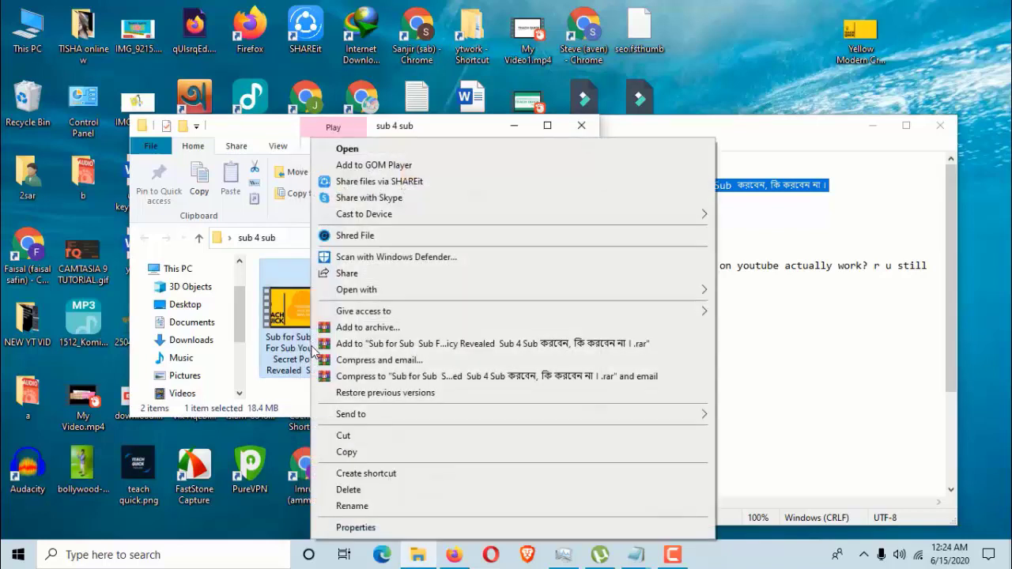
{"action": "left_click", "coordinate": [352, 537]}
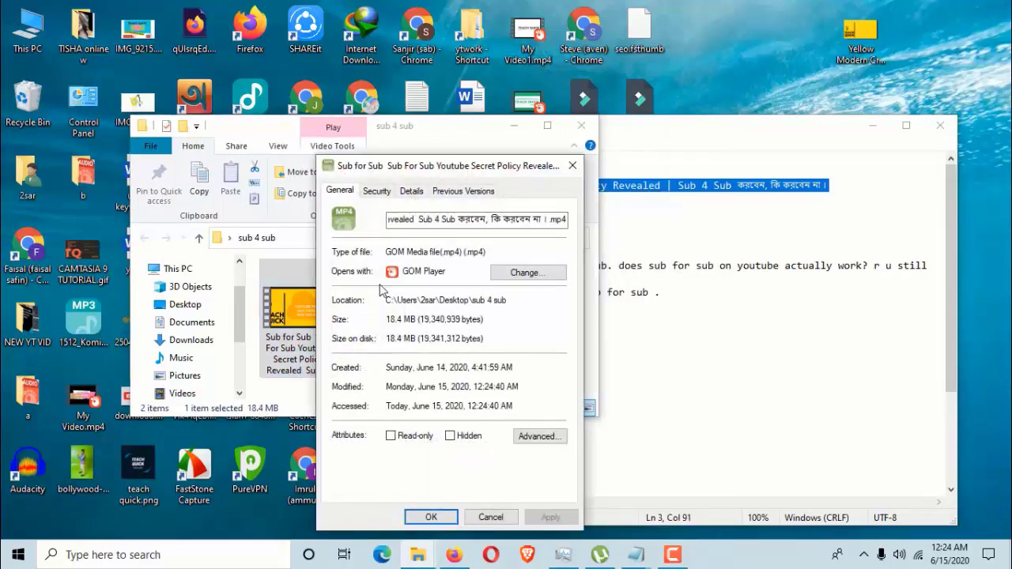
{"action": "left_click", "coordinate": [419, 193]}
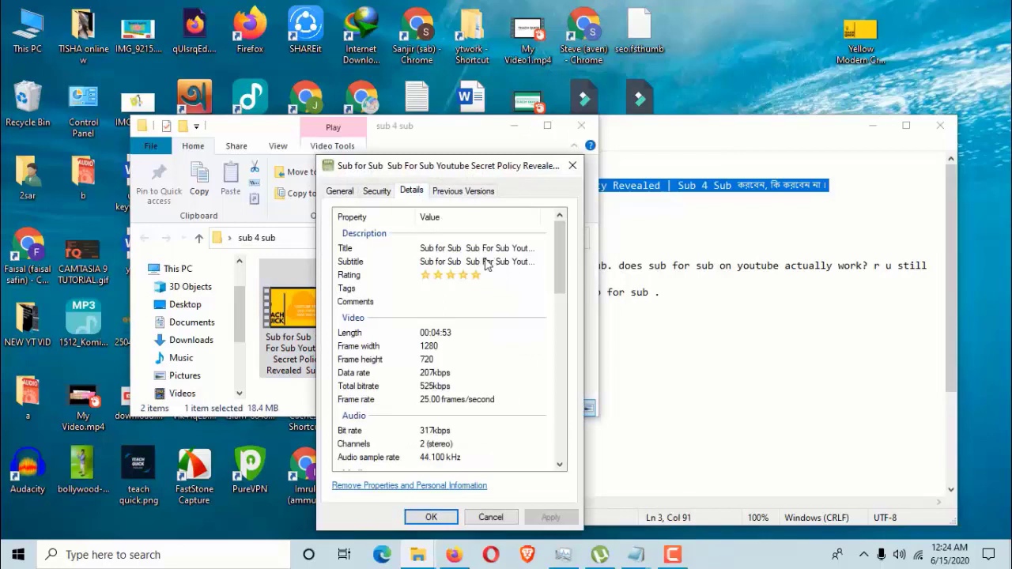
{"action": "left_click", "coordinate": [450, 288]}
In the sub 4 sub.txt notes, add a comma after the last tag, "does sub for sub on youtube actually work?"
{"action": "left_click", "coordinate": [739, 351]}
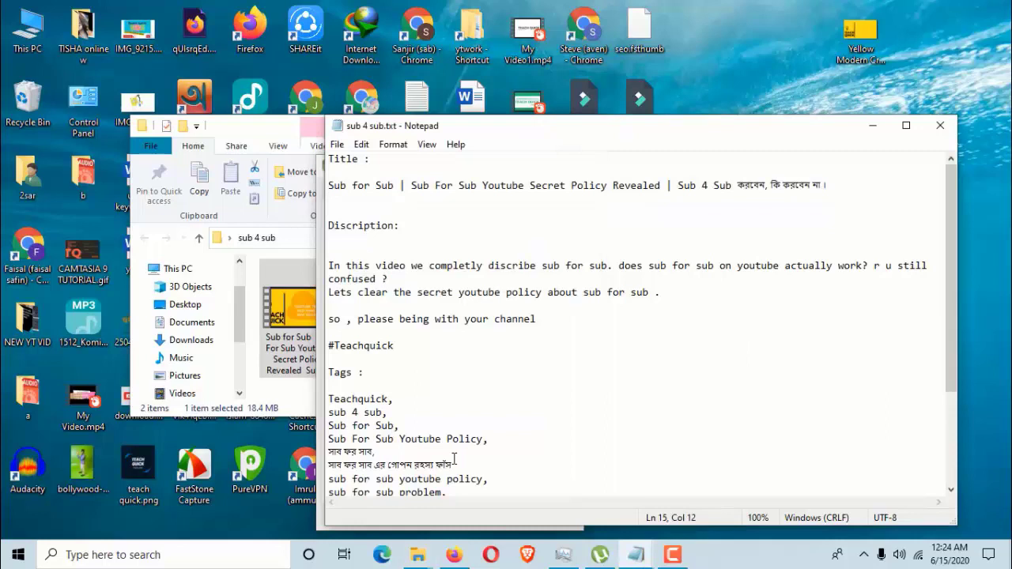
{"action": "scroll", "coordinate": [423, 389], "scroll_direction": "down", "scroll_amount": 3}
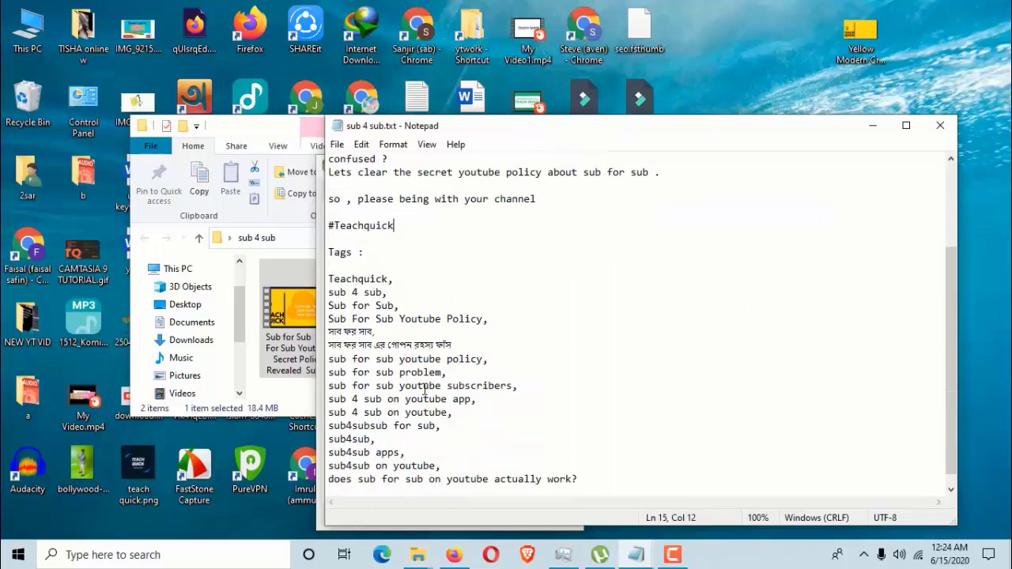
{"action": "scroll", "coordinate": [425, 388], "scroll_direction": "down", "scroll_amount": 1}
{"action": "left_click_drag", "start_coordinate": [330, 266], "coordinate": [597, 467]}
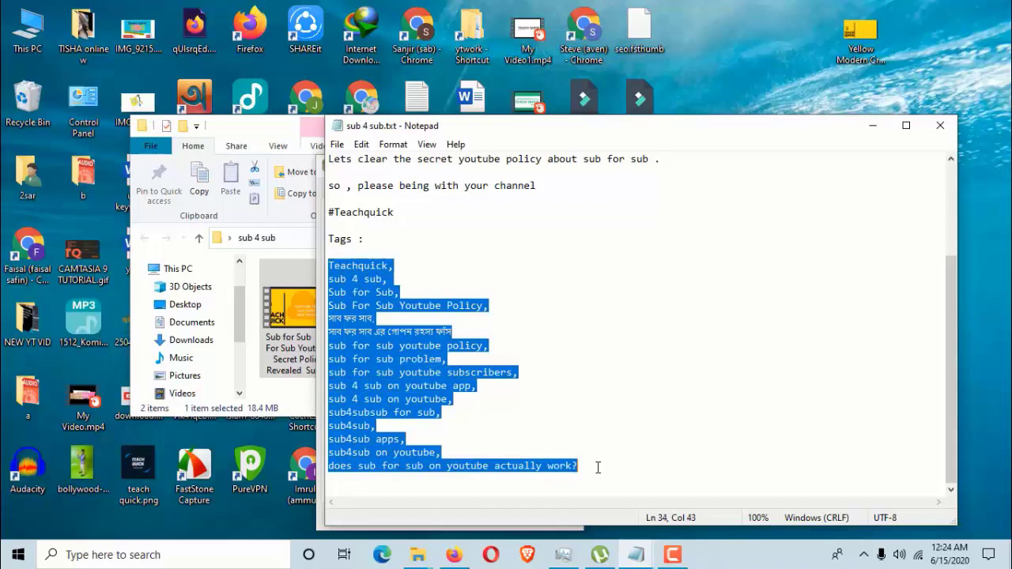
{"action": "left_click", "coordinate": [582, 467]}
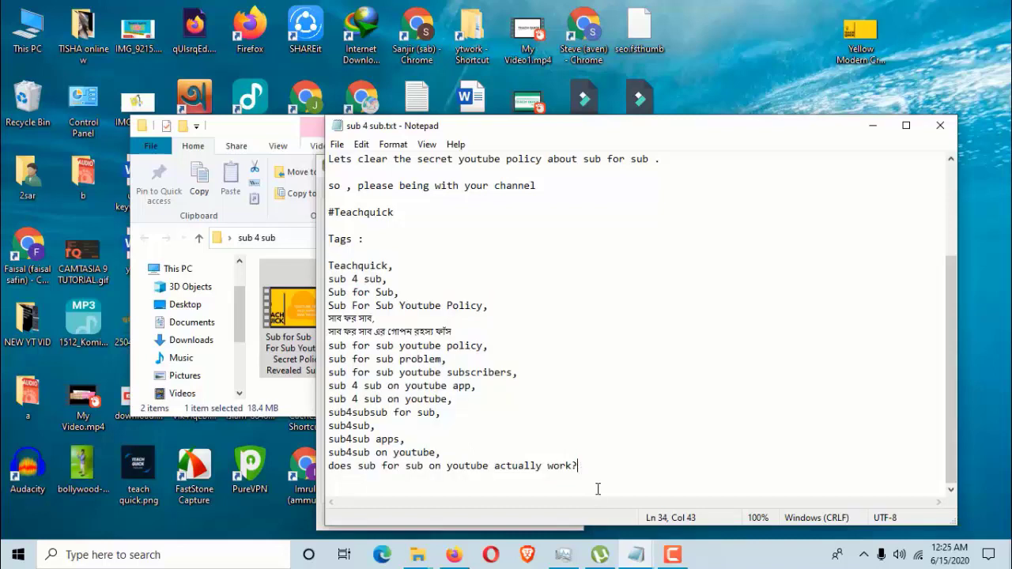
{"action": "type", "text": ","}
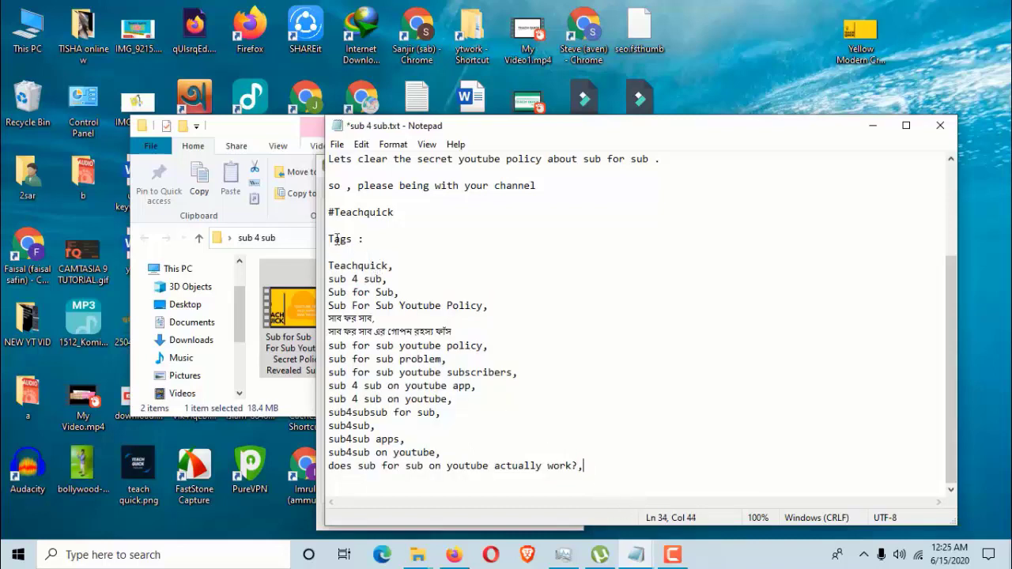
Copy the complete tag list from "Teachquick," through "does sub for sub on youtube actually work?,"
{"action": "left_click_drag", "start_coordinate": [328, 268], "coordinate": [587, 469]}
{"action": "right_click", "coordinate": [411, 399]}
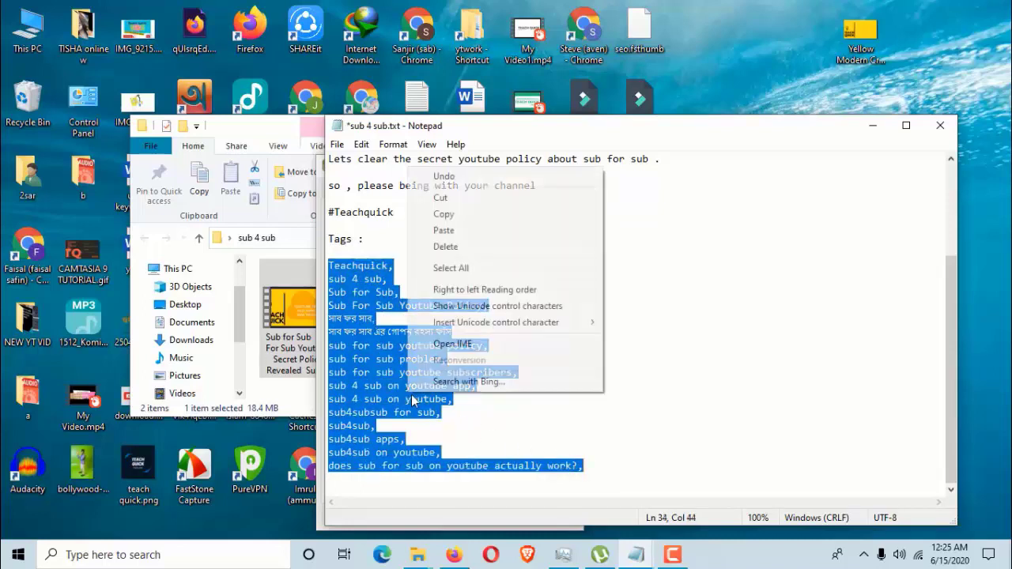
{"action": "left_click", "coordinate": [458, 212]}
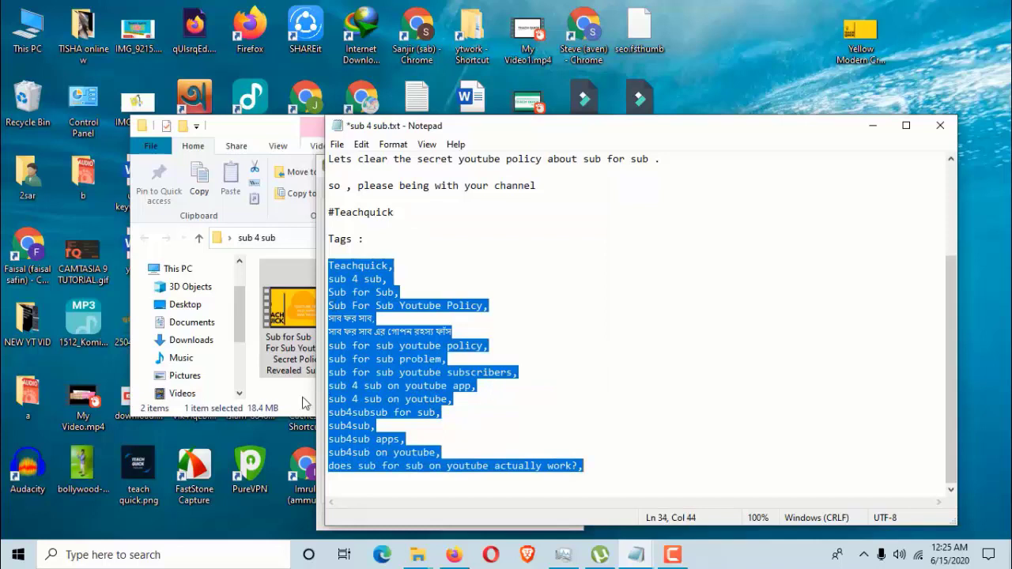
Return to the video file's properties, paste the copied list as its Tags and apply the change
{"action": "left_click", "coordinate": [310, 399]}
{"action": "right_click", "coordinate": [306, 347]}
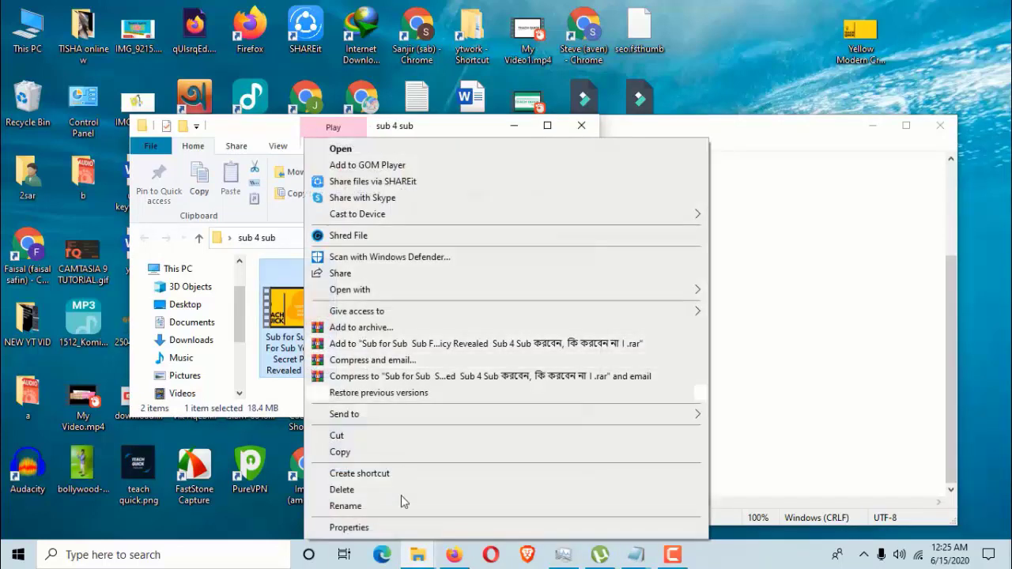
{"action": "left_click", "coordinate": [387, 527]}
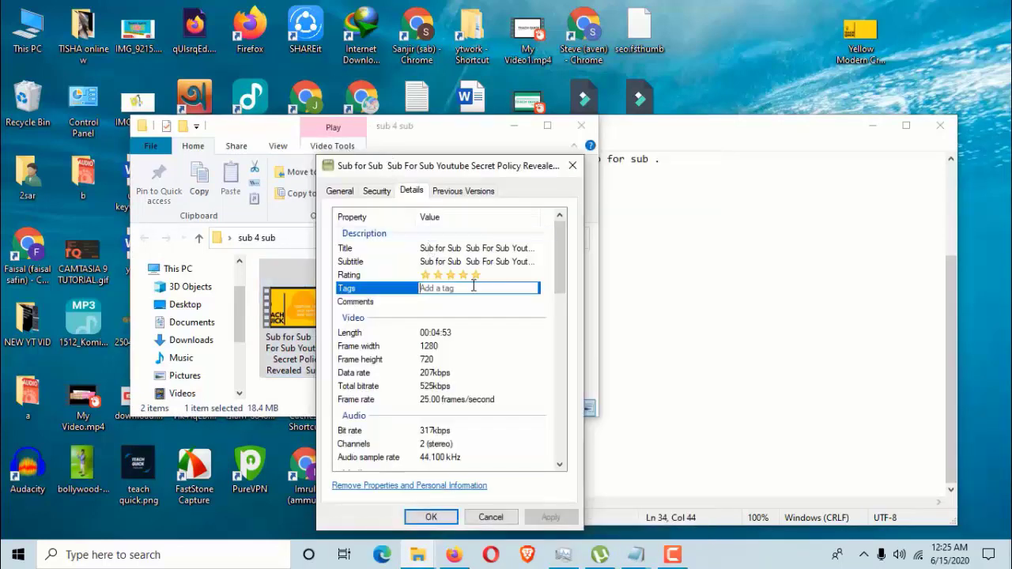
{"action": "key", "text": "ctrl+v"}
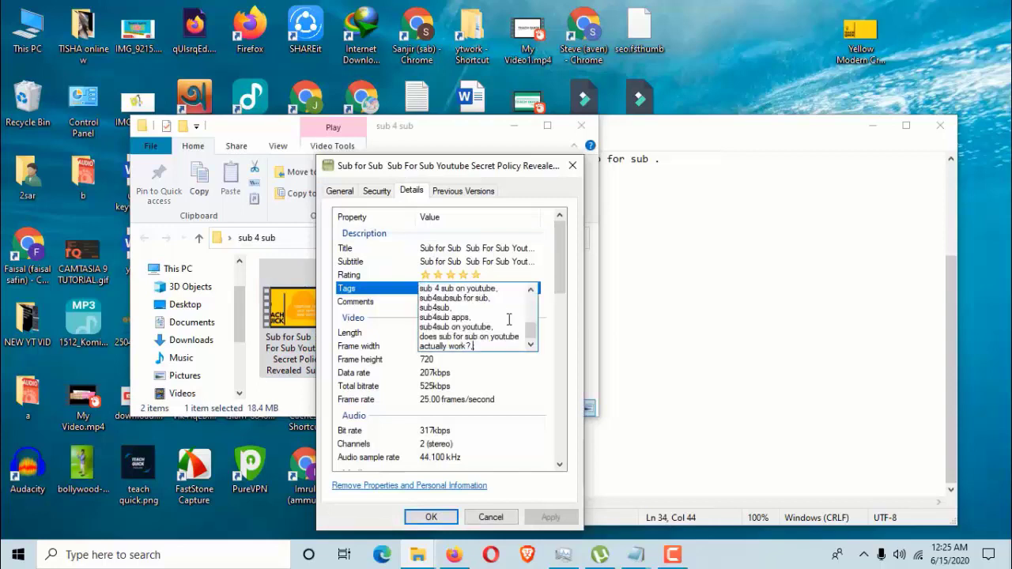
{"action": "key", "text": "Return"}
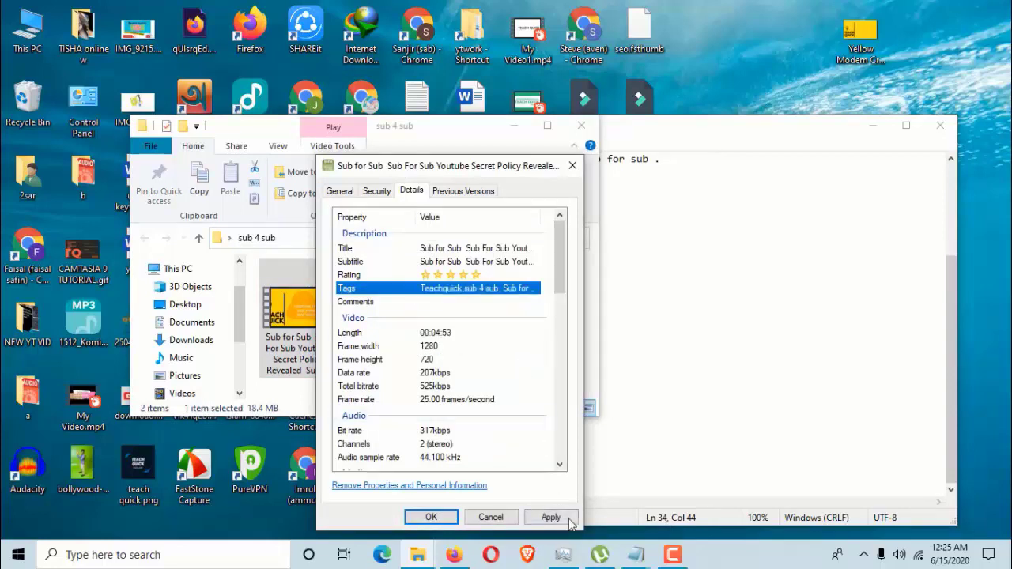
{"action": "left_click", "coordinate": [559, 519]}
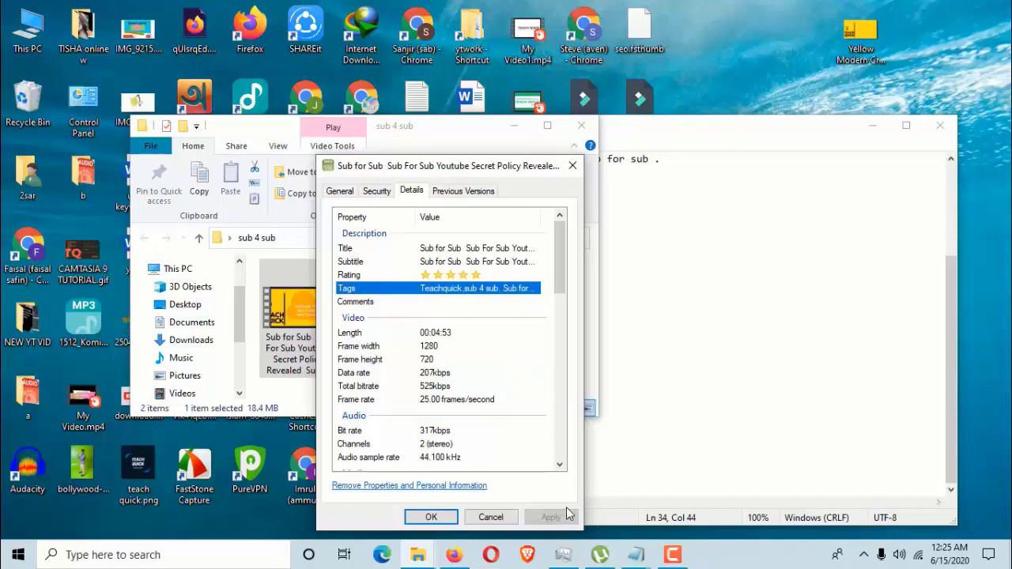
Paste the same tag list as the video's Comments, apply the change and close the properties
{"action": "left_click", "coordinate": [449, 302]}
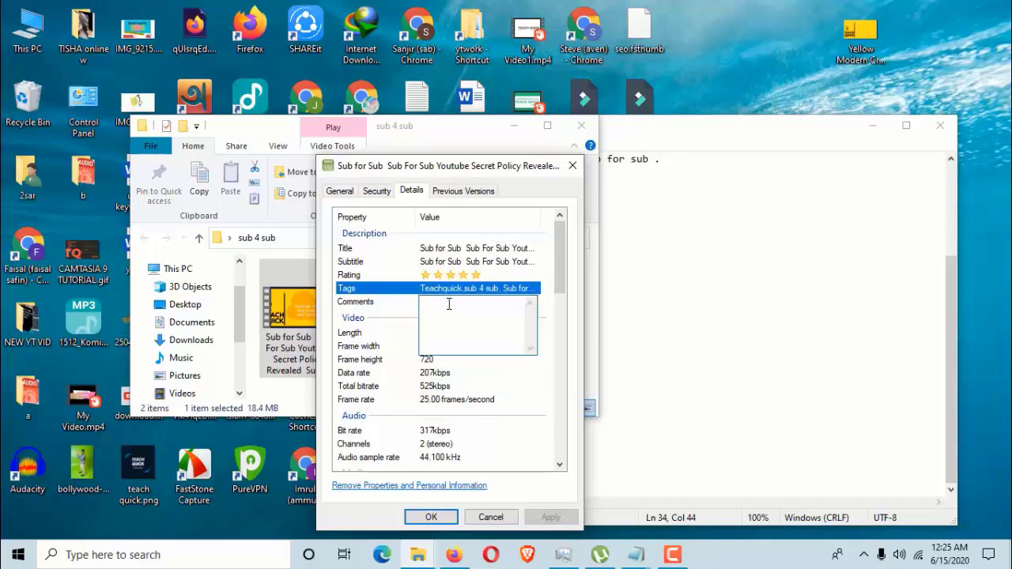
{"action": "key", "text": "ctrl+v"}
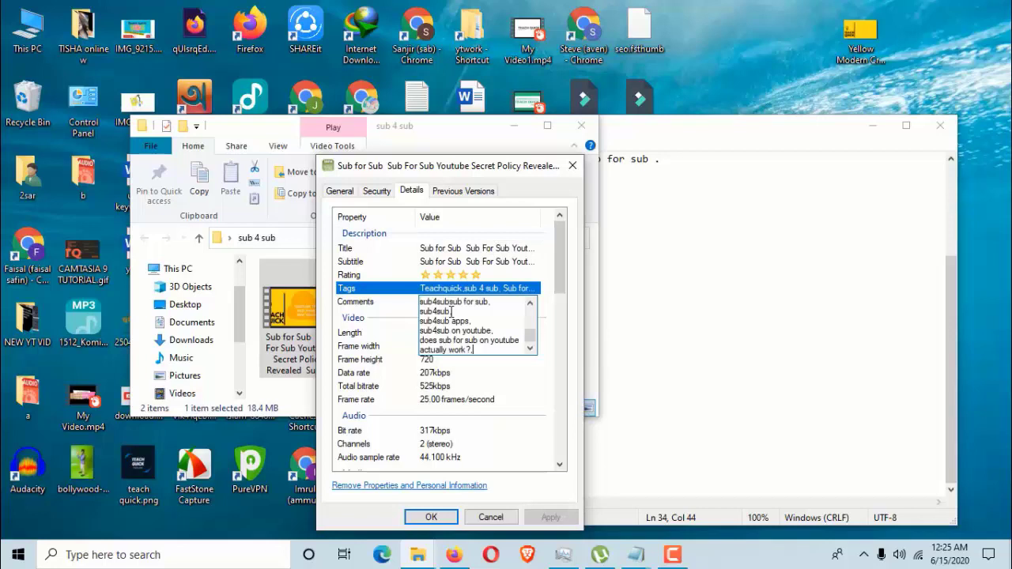
{"action": "left_click", "coordinate": [533, 357]}
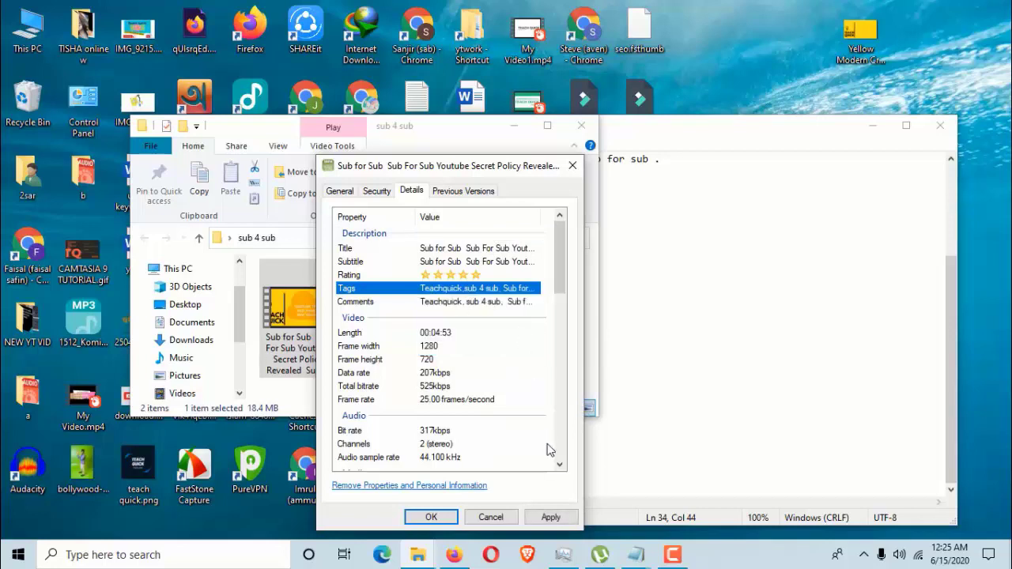
{"action": "left_click", "coordinate": [554, 518]}
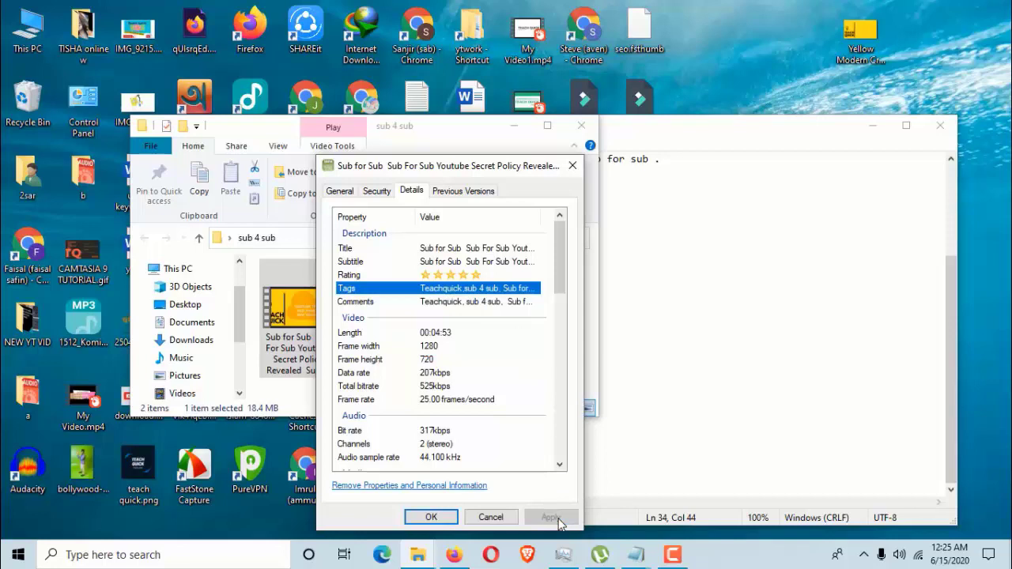
{"action": "left_click", "coordinate": [431, 517]}
Reopen the video file's detailed properties and enter "Teach quick" as the contributing artist
{"action": "right_click", "coordinate": [305, 354]}
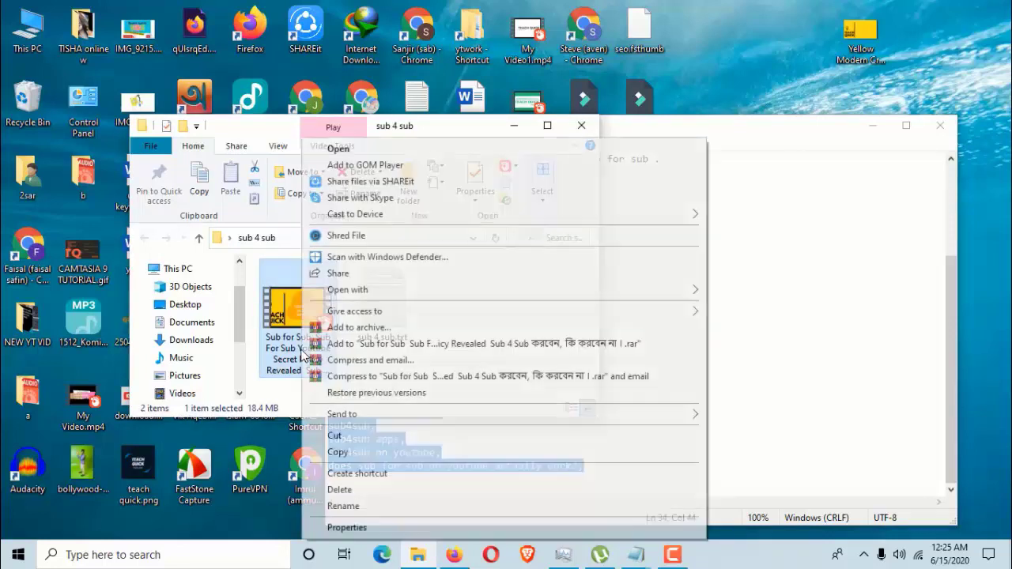
{"action": "left_click", "coordinate": [375, 544]}
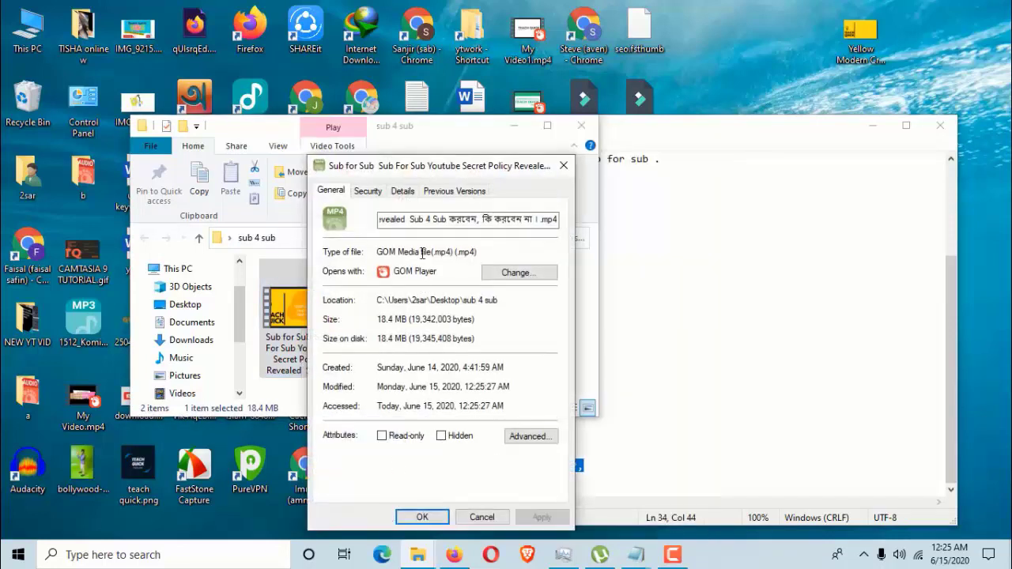
{"action": "left_click", "coordinate": [403, 191]}
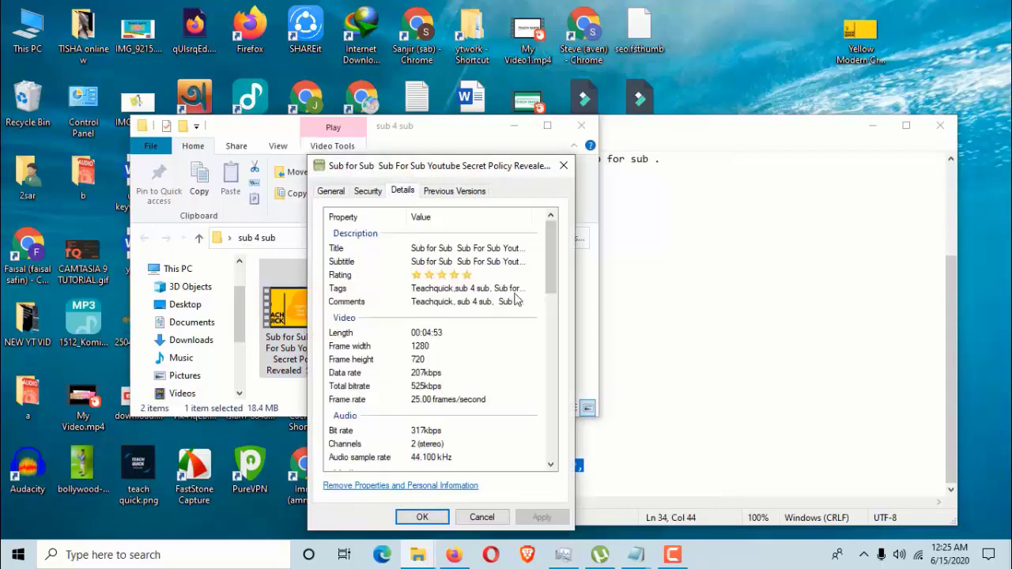
{"action": "scroll", "coordinate": [553, 261], "scroll_direction": "down", "scroll_amount": 2}
{"action": "left_click_drag", "start_coordinate": [552, 263], "coordinate": [552, 308]}
{"action": "left_click", "coordinate": [466, 297]}
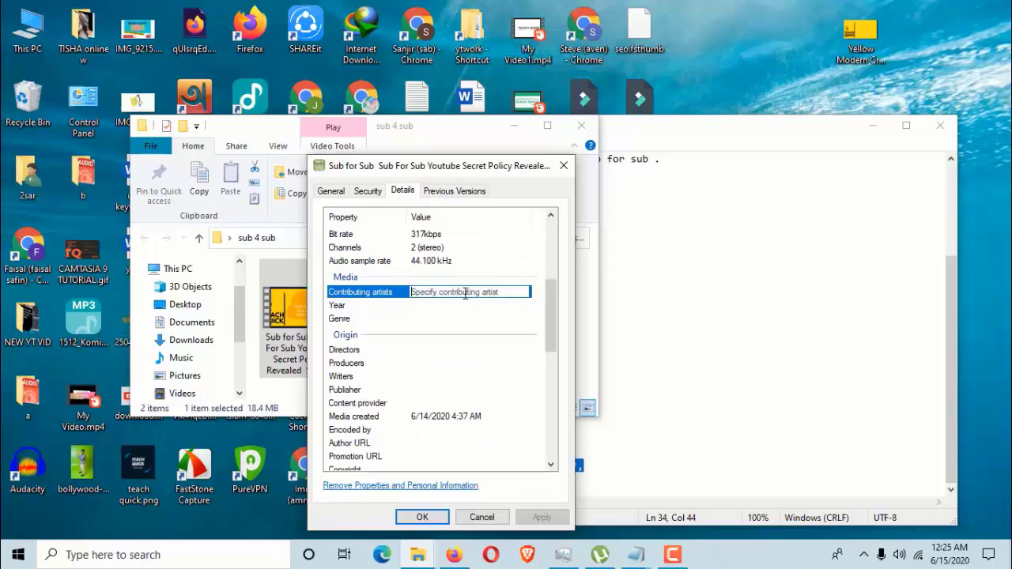
{"action": "type", "text": "Teach quick;"}
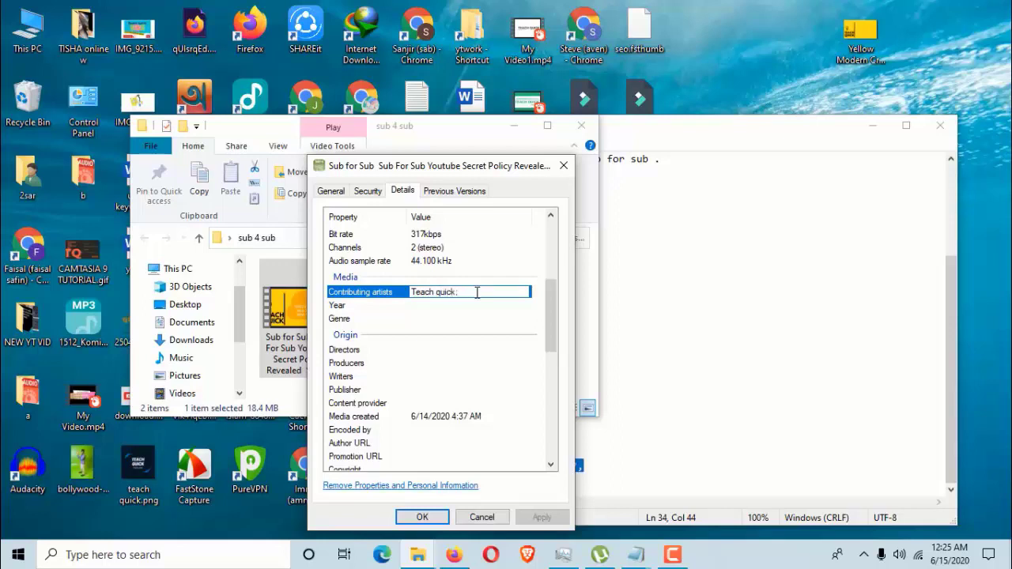
Copy the contributing artist text, confirm the entry and apply the change
{"action": "key", "text": "ctrl+a"}
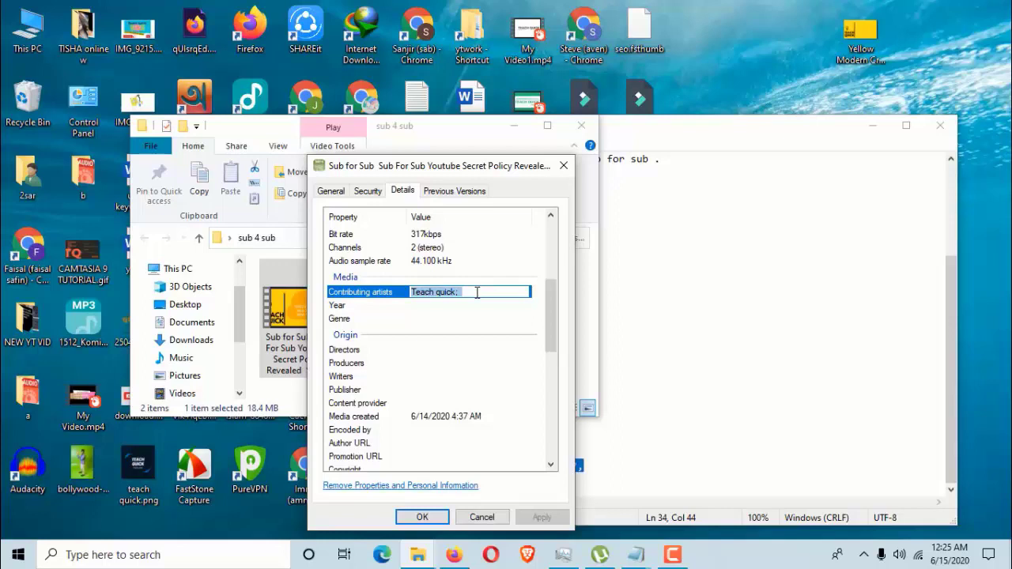
{"action": "right_click", "coordinate": [454, 295]}
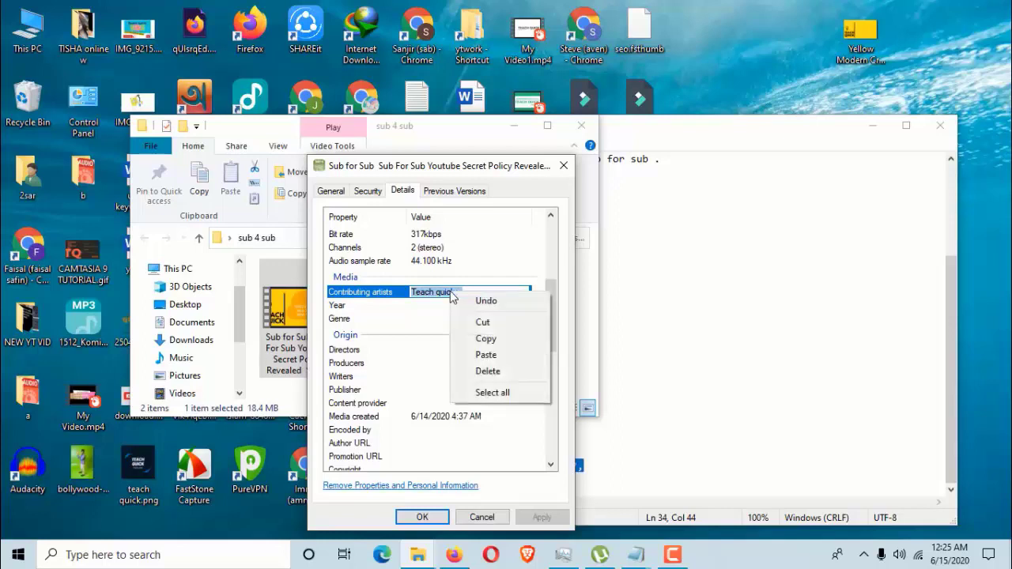
{"action": "left_click", "coordinate": [494, 339]}
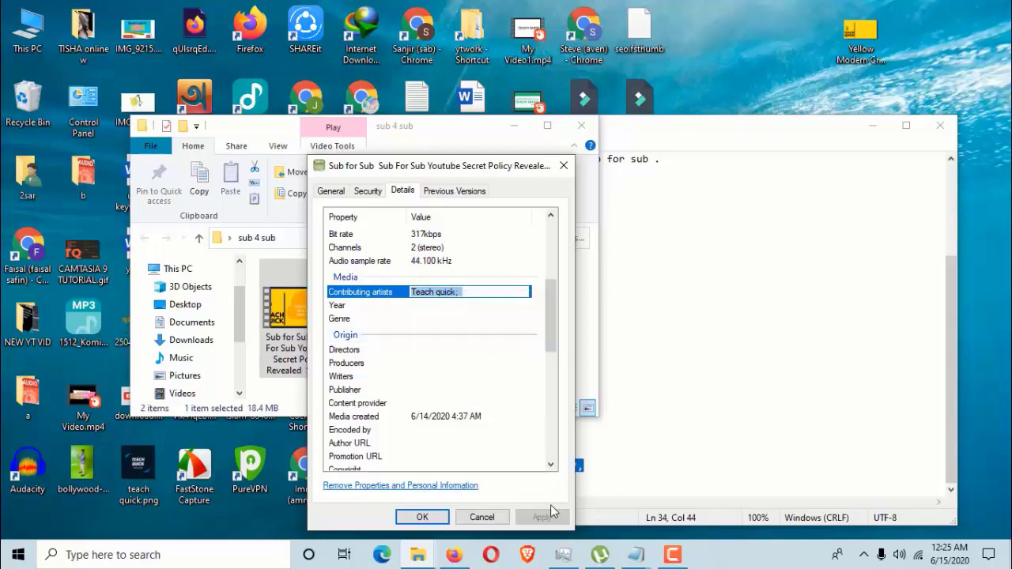
{"action": "left_click", "coordinate": [479, 294]}
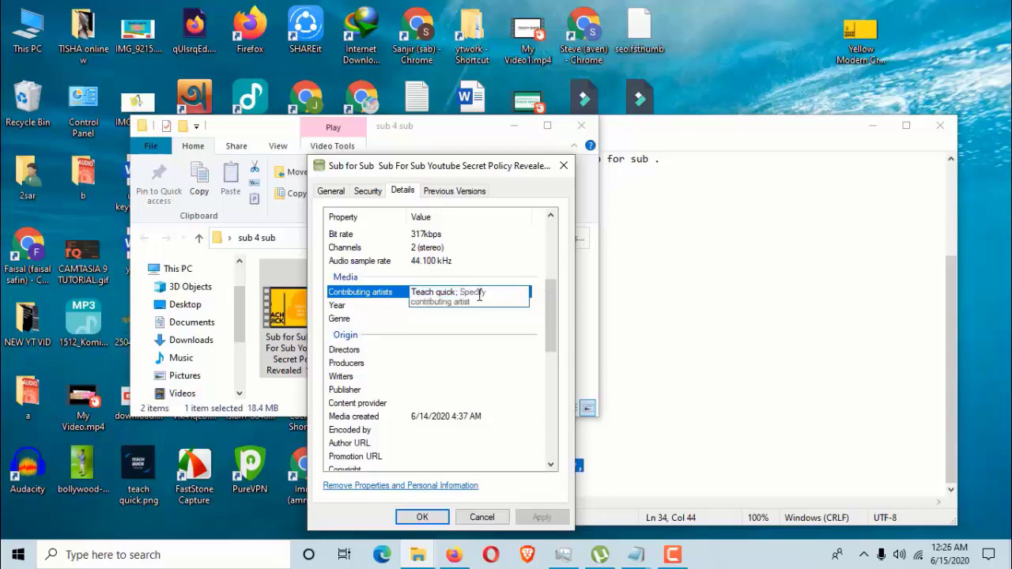
{"action": "key", "text": "Return"}
{"action": "left_click", "coordinate": [551, 521]}
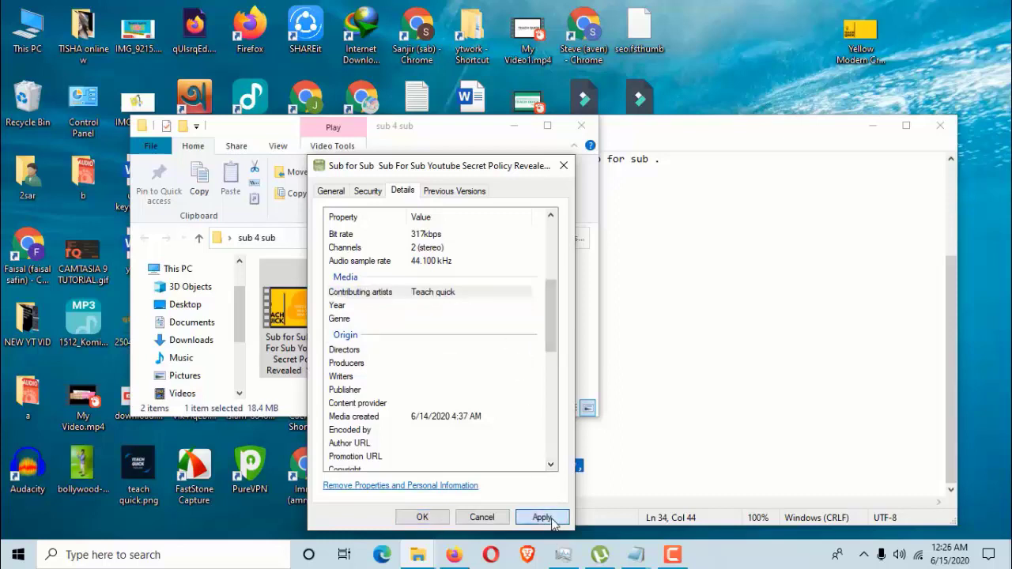
Set the video's year to 2020 and its genre to "tecnology", apply the changes and close the properties
{"action": "left_click", "coordinate": [435, 305]}
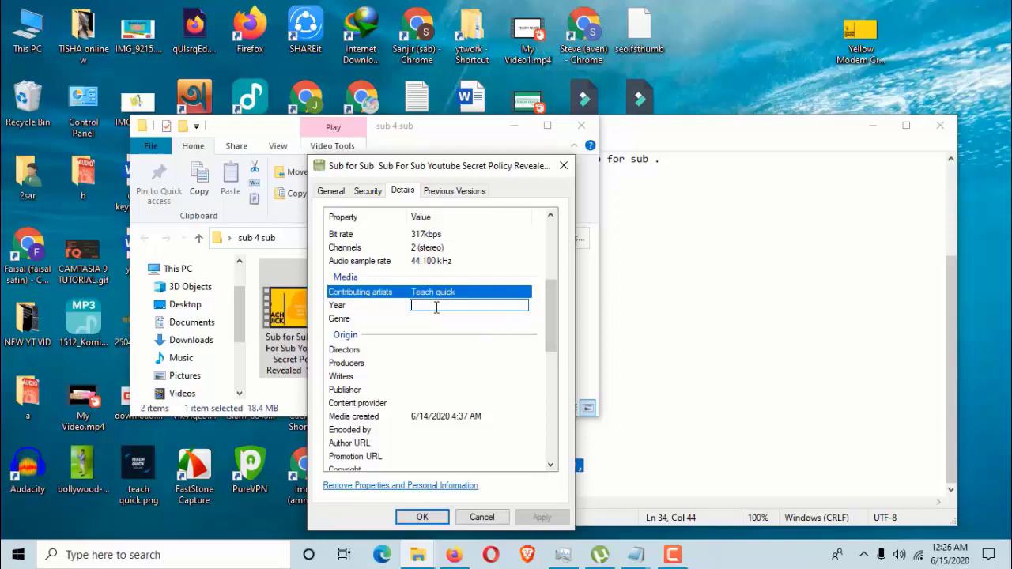
{"action": "type", "text": "2020"}
{"action": "left_click", "coordinate": [444, 319]}
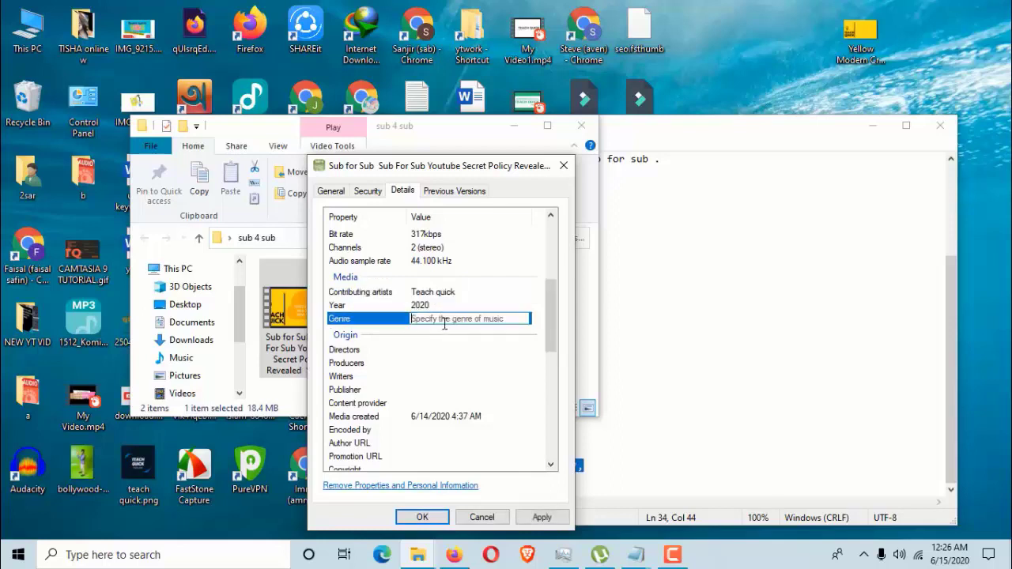
{"action": "type", "text": "tec"}
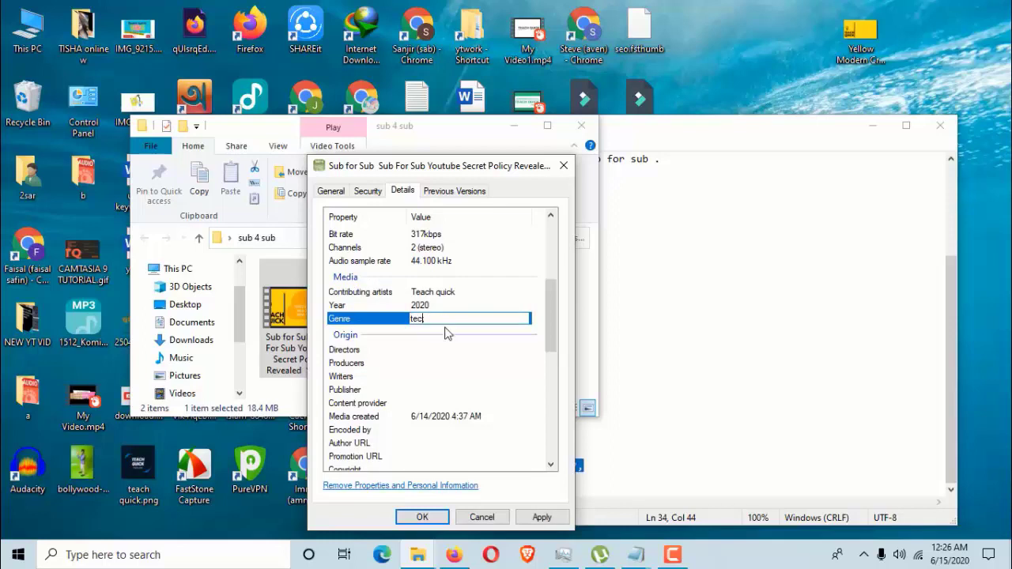
{"action": "type", "text": "nolo"}
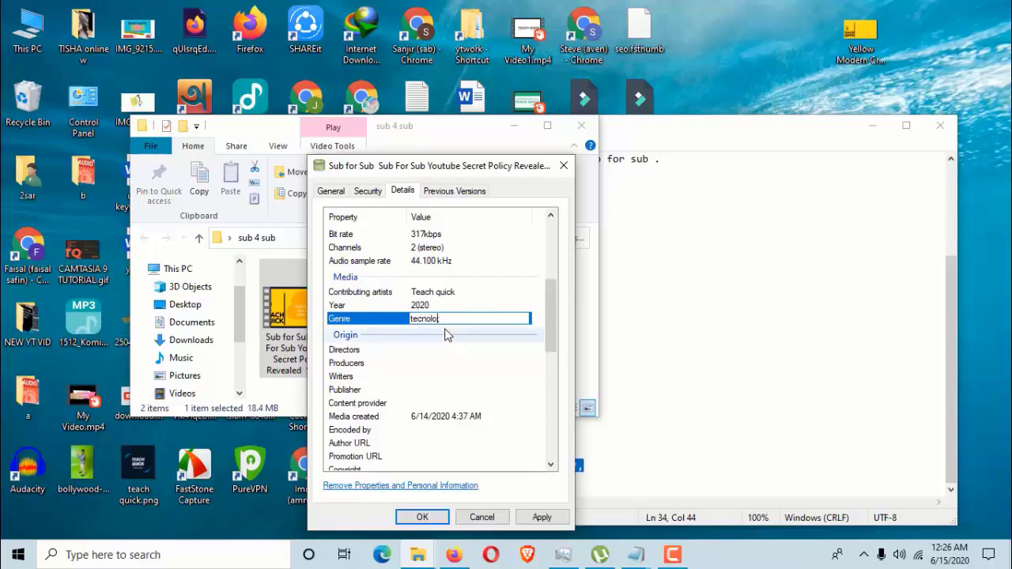
{"action": "type", "text": "gy;"}
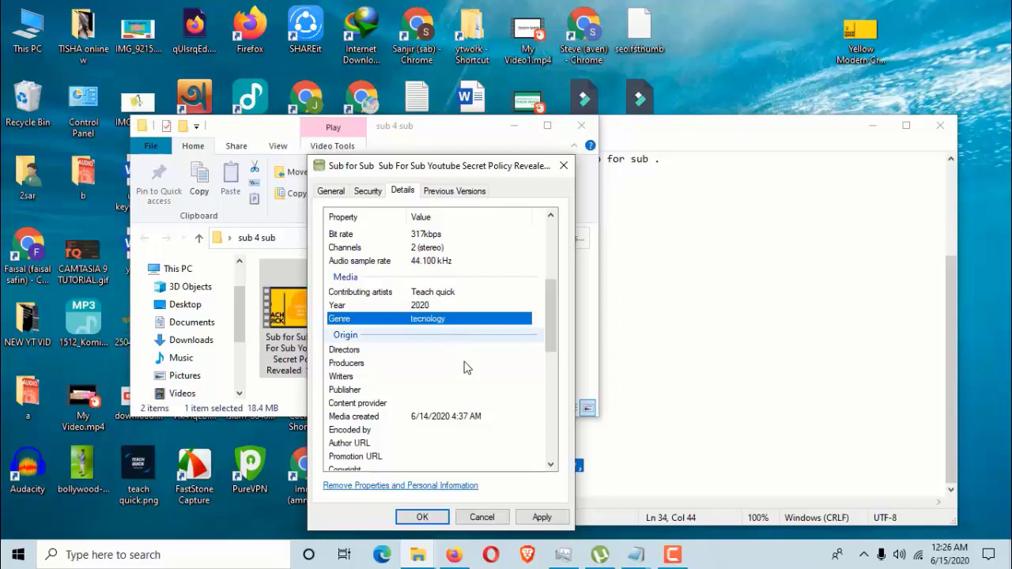
{"action": "left_click", "coordinate": [544, 518]}
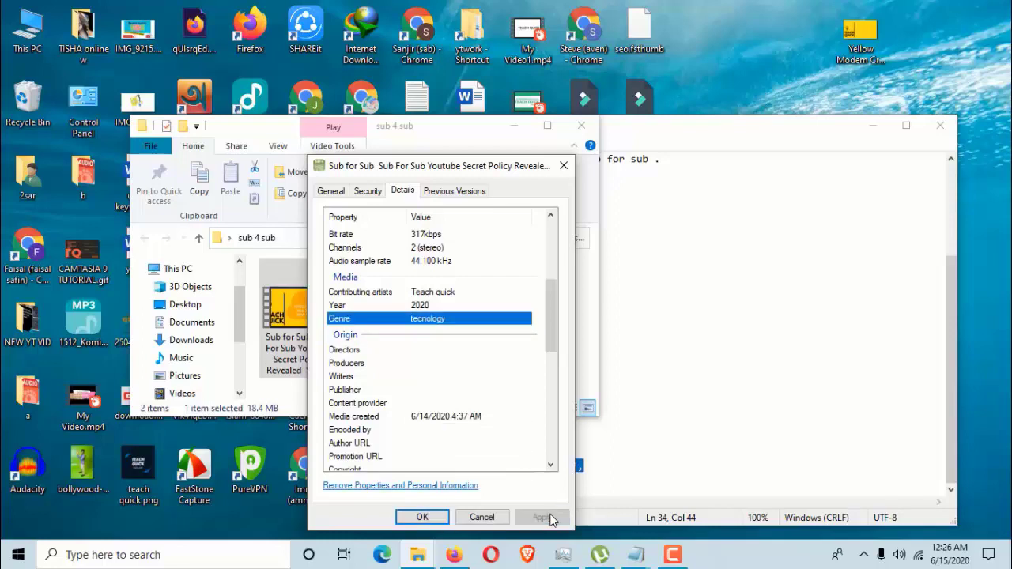
{"action": "left_click", "coordinate": [420, 517]}
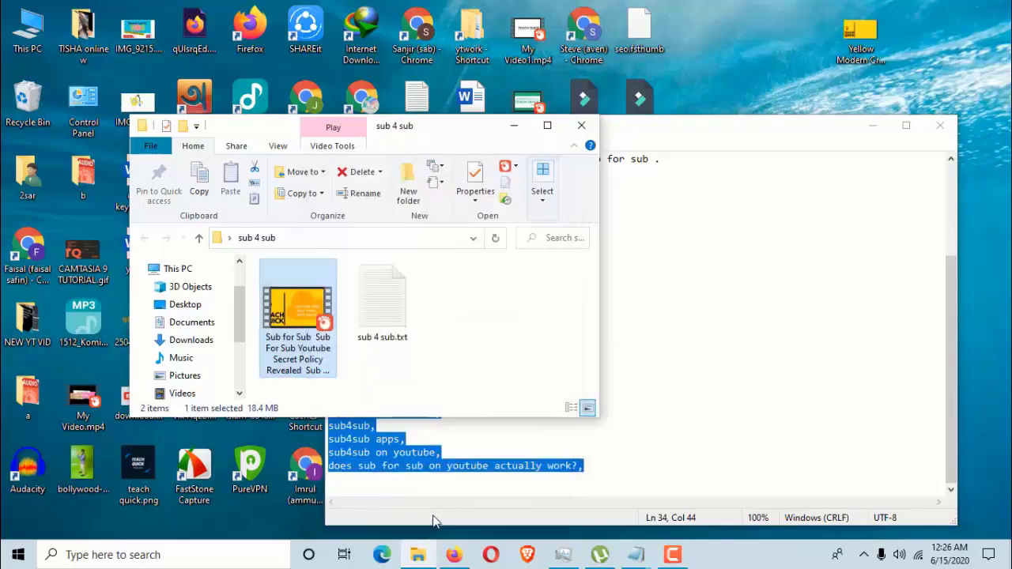
Reopen the video file's detailed properties and correct the genre's spelling to "technology"
{"action": "right_click", "coordinate": [323, 334]}
{"action": "left_click", "coordinate": [359, 529]}
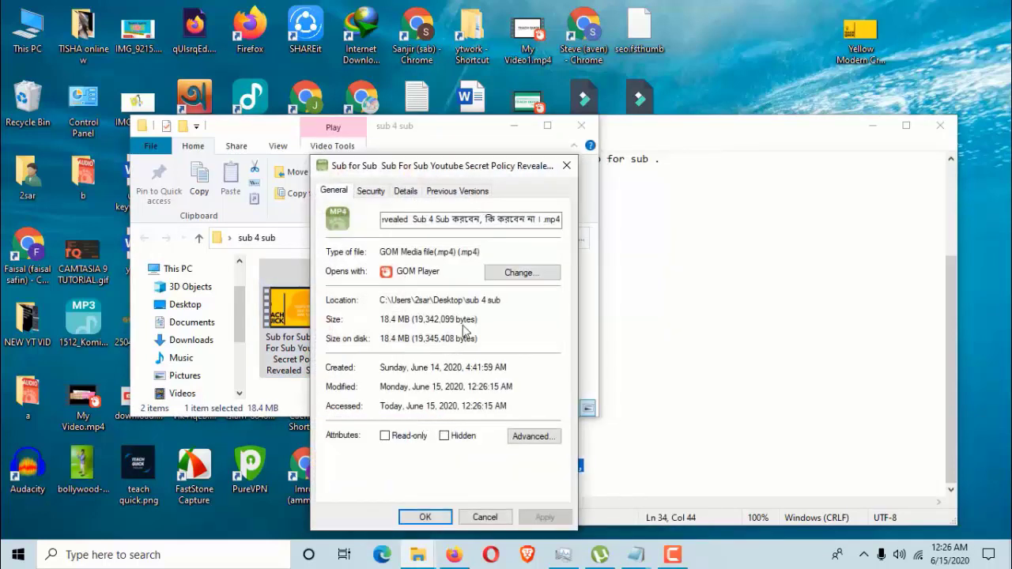
{"action": "left_click", "coordinate": [406, 191]}
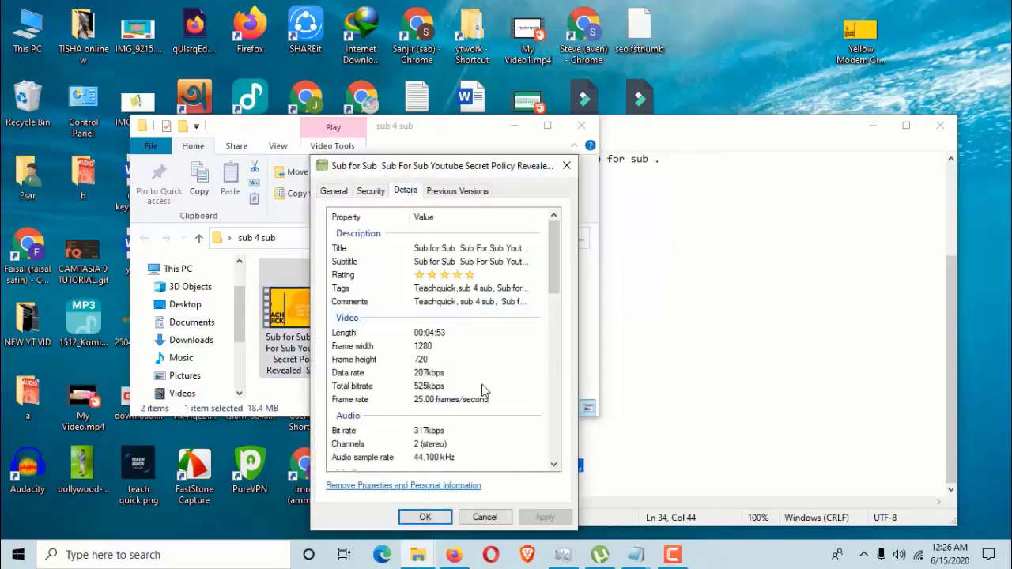
{"action": "scroll", "coordinate": [479, 396], "scroll_direction": "down", "scroll_amount": 4}
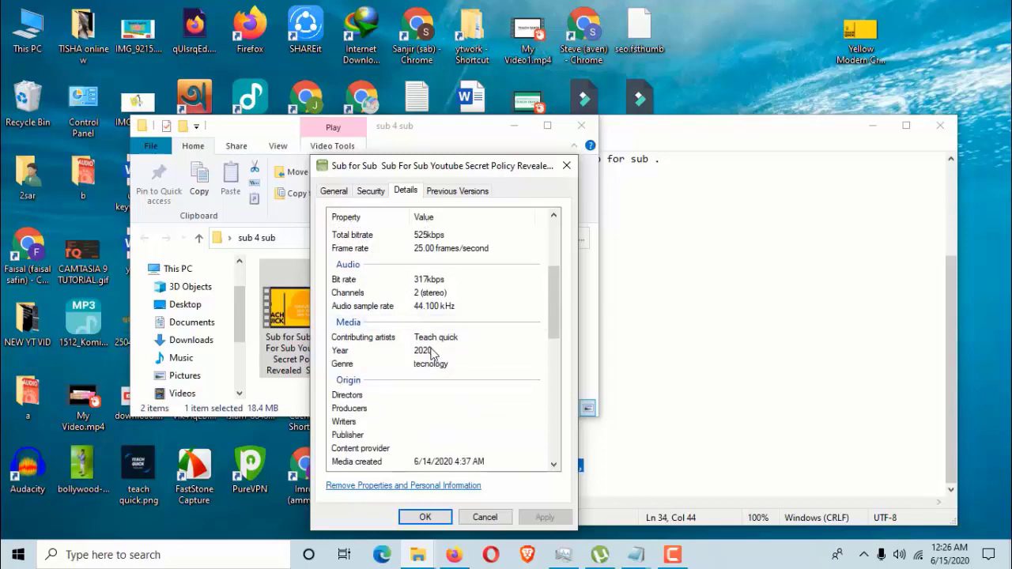
{"action": "left_click", "coordinate": [425, 369]}
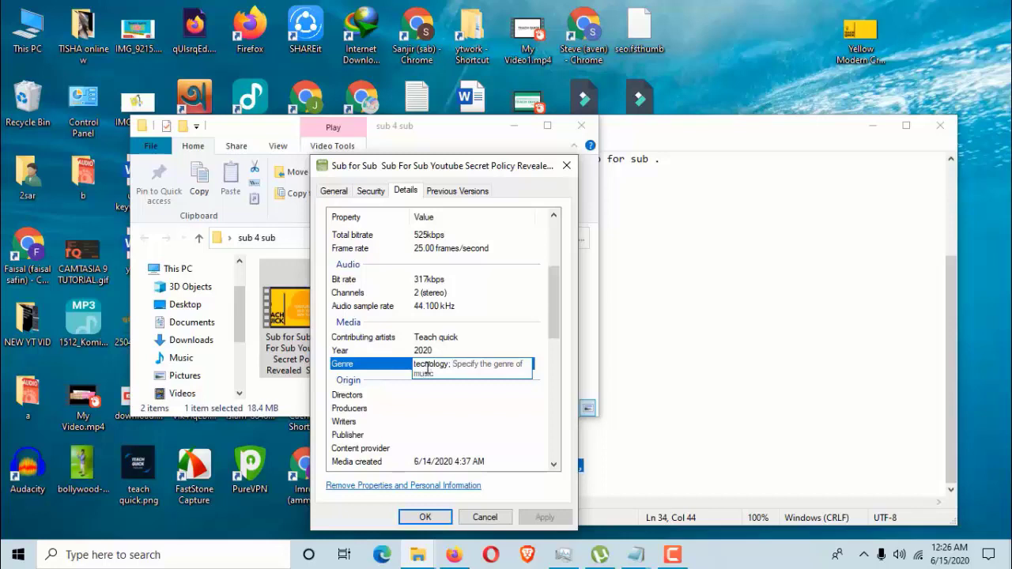
{"action": "type", "text": "h"}
{"action": "key", "text": "Return"}
Enter "Teach quick" as the video's director, producer and writer
{"action": "scroll", "coordinate": [455, 392], "scroll_direction": "down", "scroll_amount": 2}
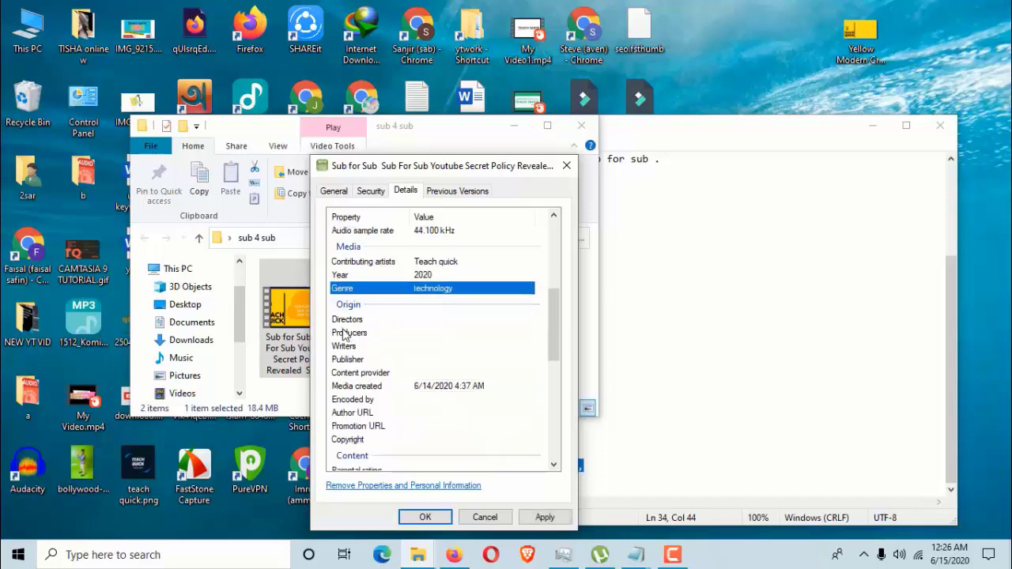
{"action": "left_click", "coordinate": [410, 336]}
{"action": "left_click", "coordinate": [420, 318]}
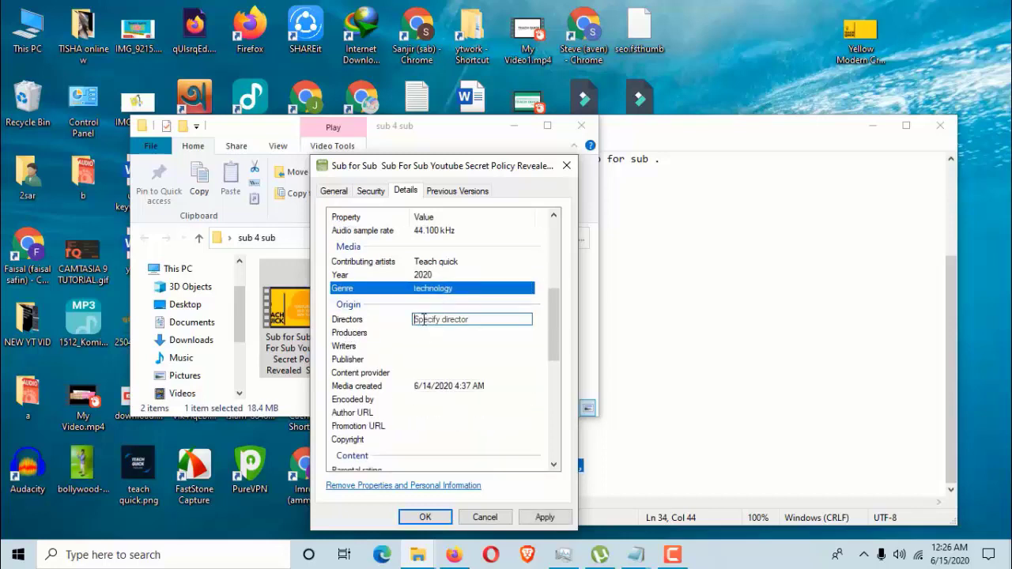
{"action": "type", "text": "Teach quick"}
{"action": "left_click", "coordinate": [420, 329]}
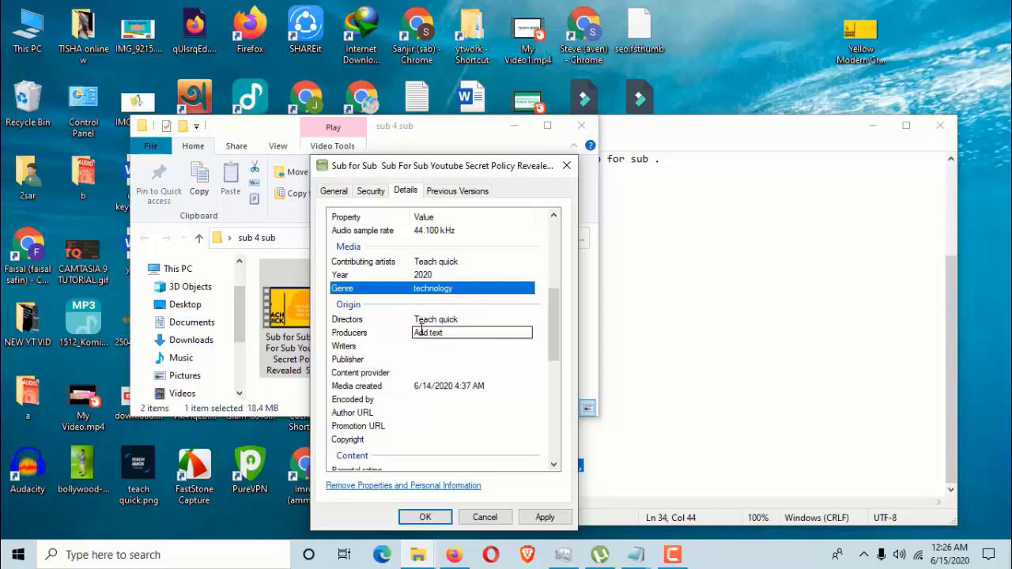
{"action": "type", "text": "Teach quick;"}
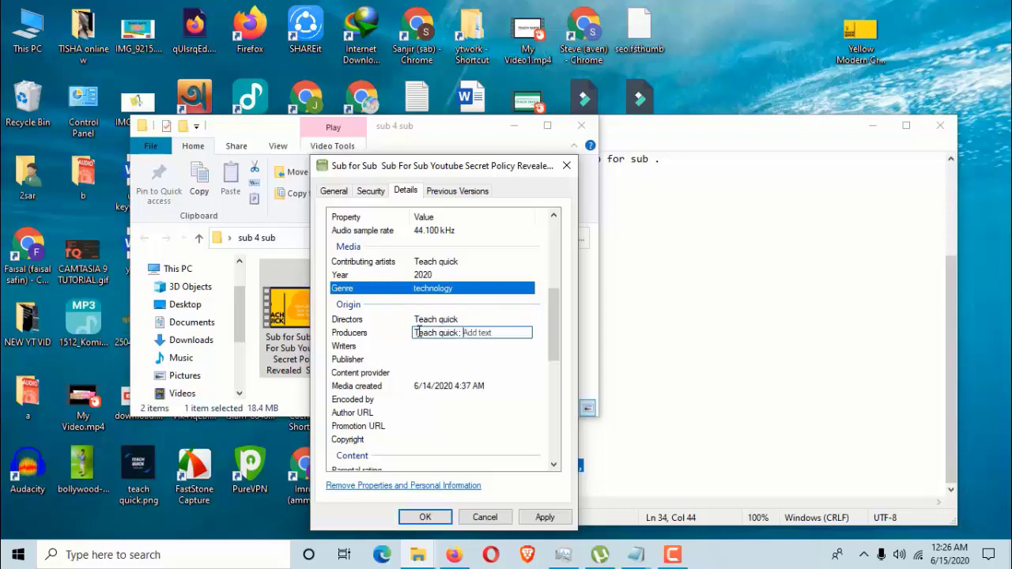
{"action": "key", "text": "Return"}
{"action": "left_click", "coordinate": [437, 345]}
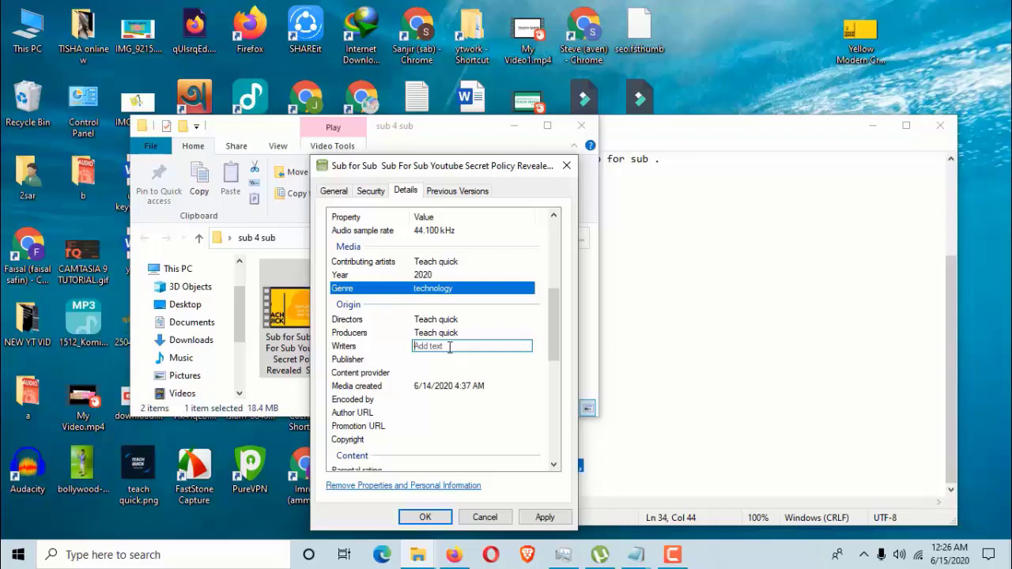
{"action": "type", "text": "Teach quick"}
{"action": "key", "text": "Return"}
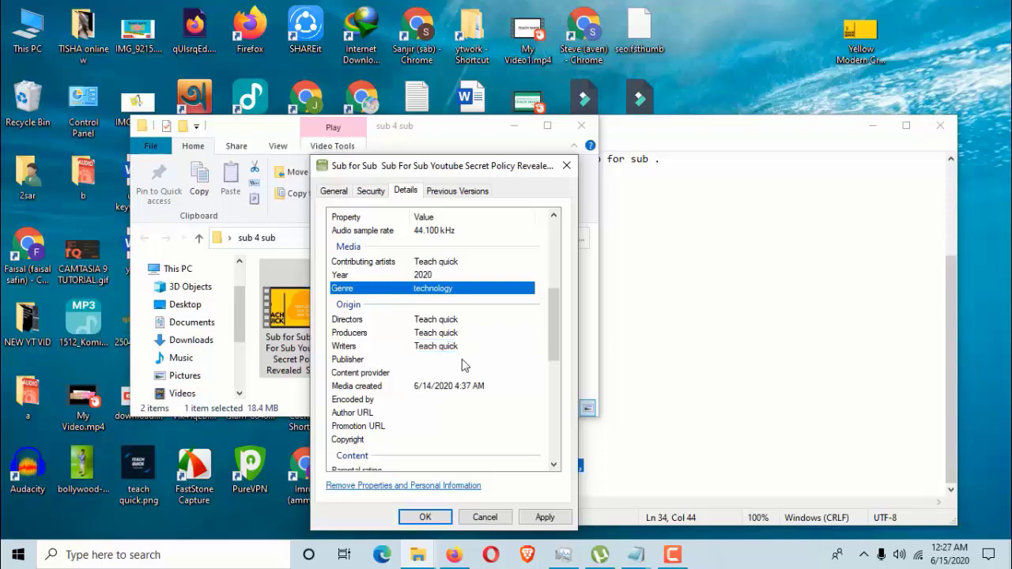
Enter "Teach quick;" as publisher and content provider, apply the changes and close the properties
{"action": "left_click", "coordinate": [465, 362]}
{"action": "left_click", "coordinate": [464, 360]}
{"action": "type", "text": "Teach quick"}
{"action": "type", "text": ";"}
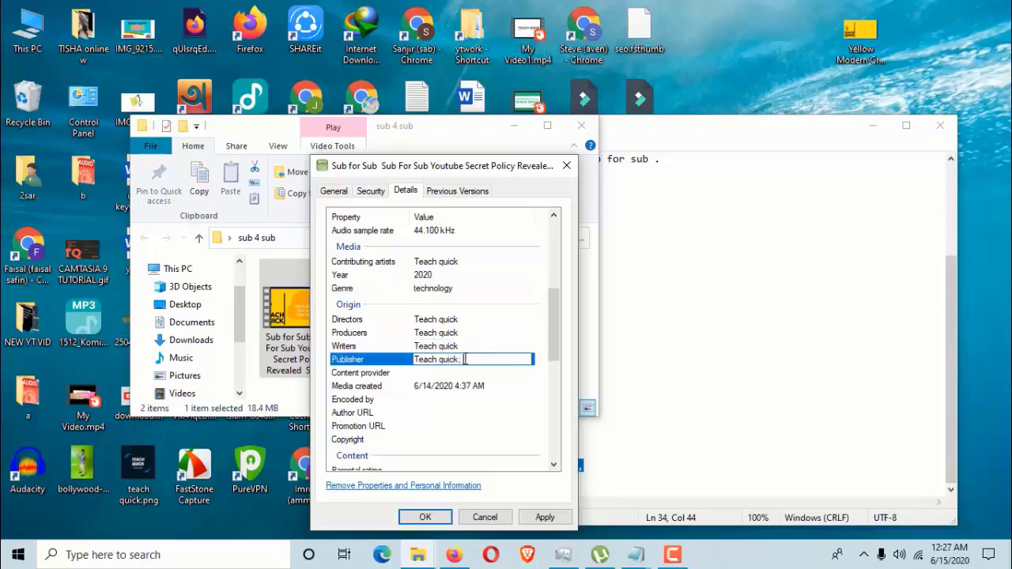
{"action": "left_click", "coordinate": [469, 372]}
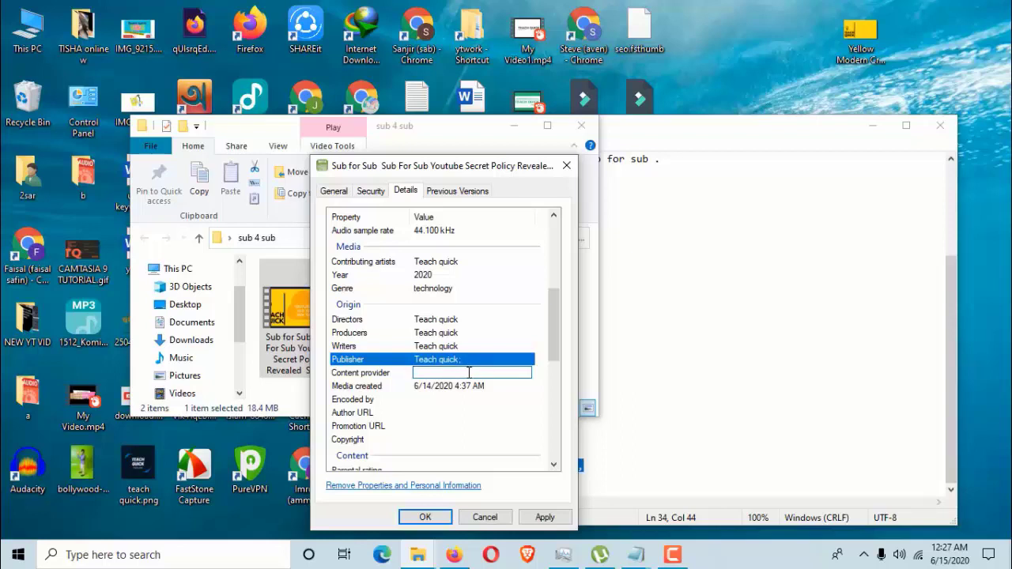
{"action": "type", "text": "Teach quick;"}
{"action": "left_click", "coordinate": [534, 408]}
{"action": "left_click", "coordinate": [545, 518]}
{"action": "left_click", "coordinate": [445, 518]}
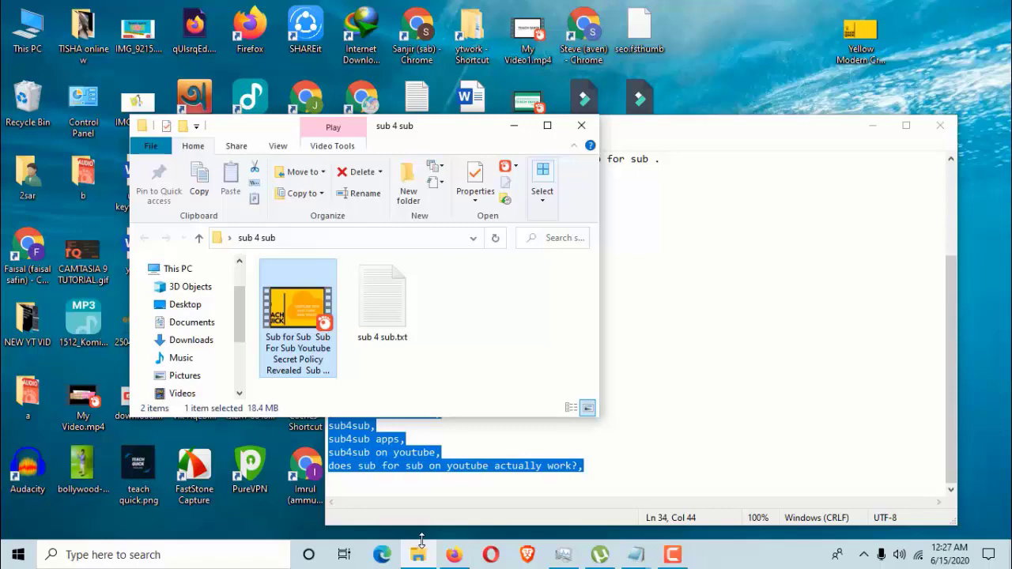
Reopen the video file's detailed properties and check the saved Media and Origin entries
{"action": "right_click", "coordinate": [294, 366]}
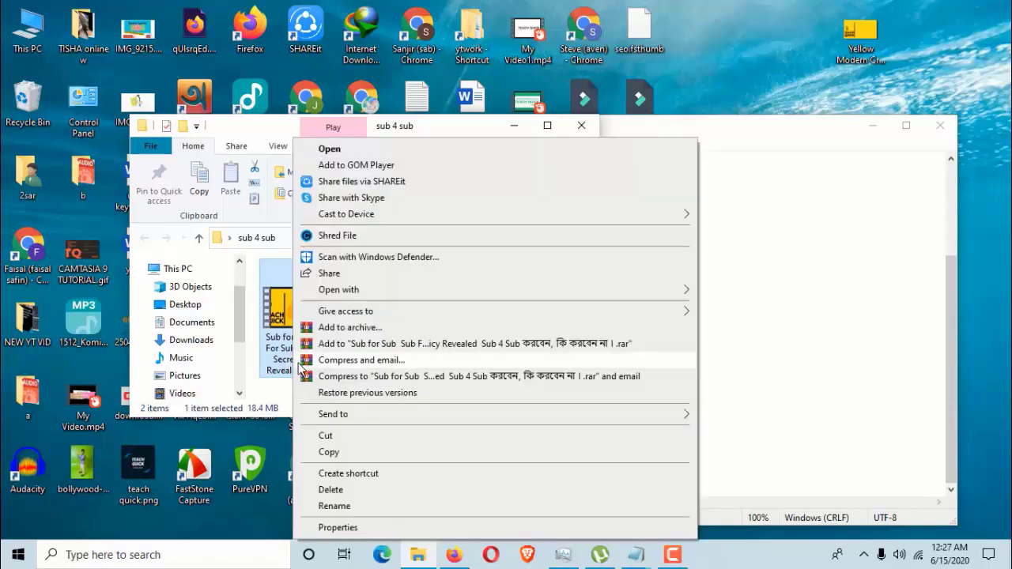
{"action": "left_click", "coordinate": [339, 527]}
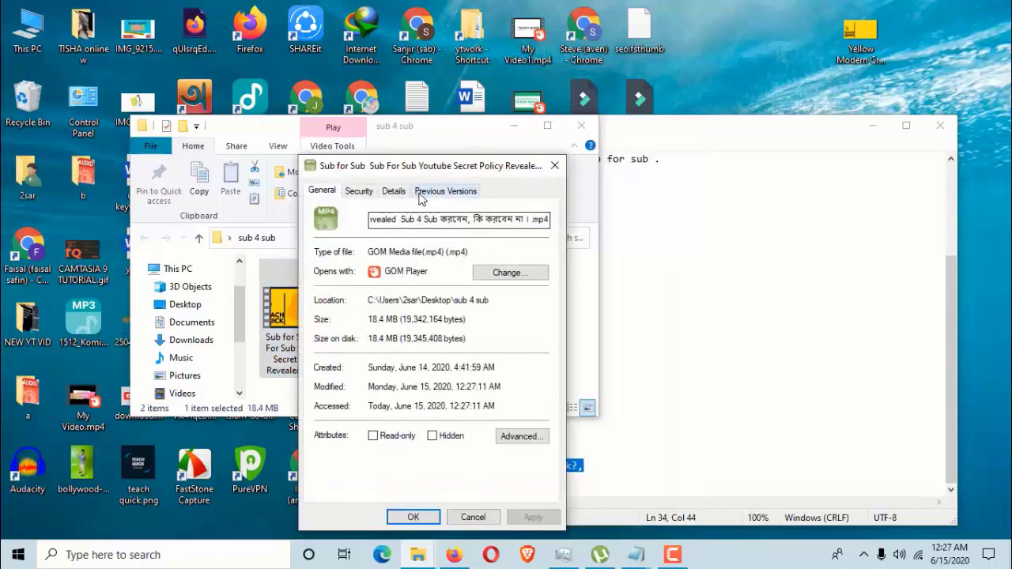
{"action": "left_click", "coordinate": [398, 193]}
{"action": "scroll", "coordinate": [467, 313], "scroll_direction": "down", "scroll_amount": 3}
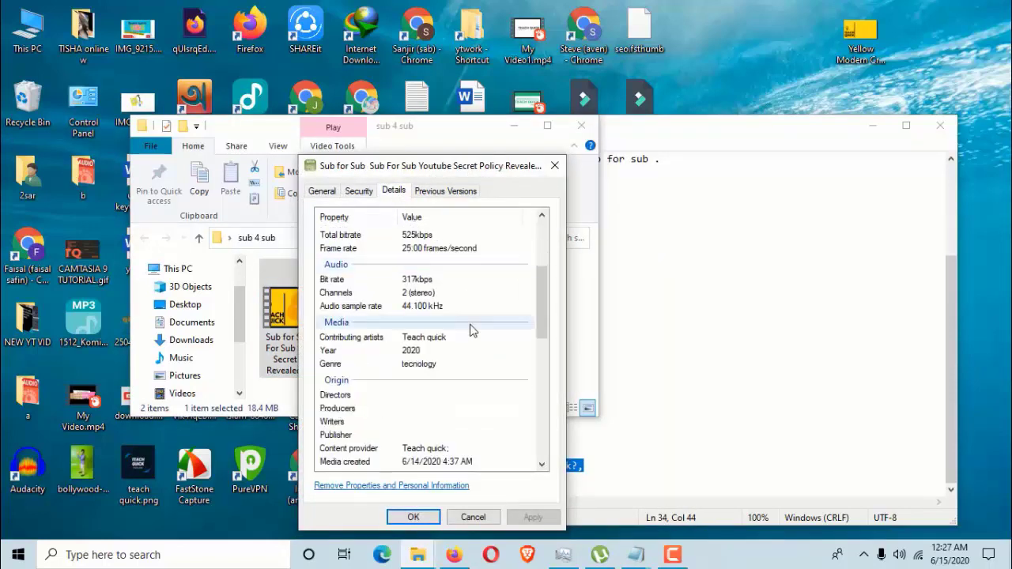
{"action": "scroll", "coordinate": [472, 330], "scroll_direction": "down", "scroll_amount": 1}
{"action": "left_click", "coordinate": [425, 327]}
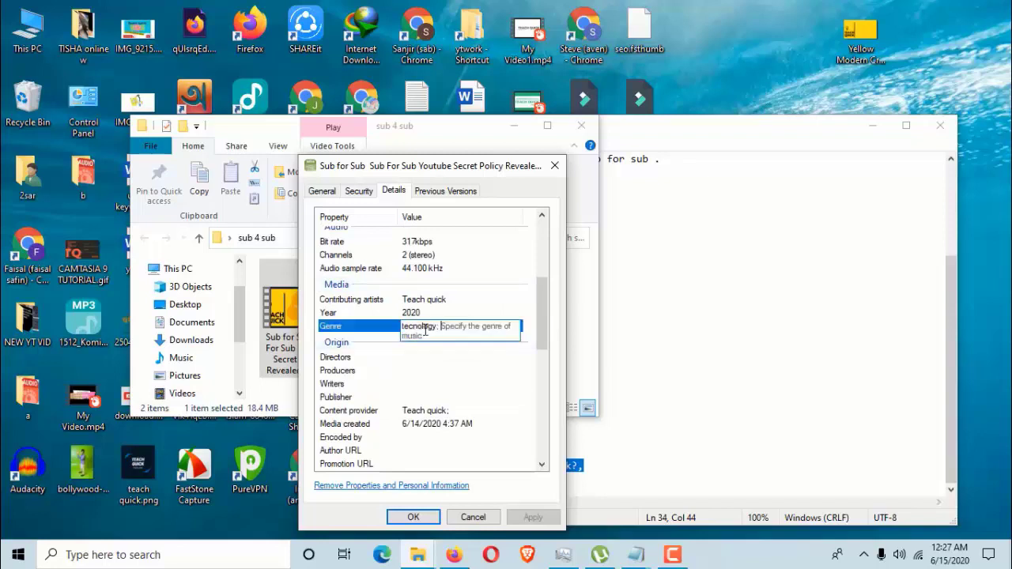
{"action": "double_click", "coordinate": [415, 330]}
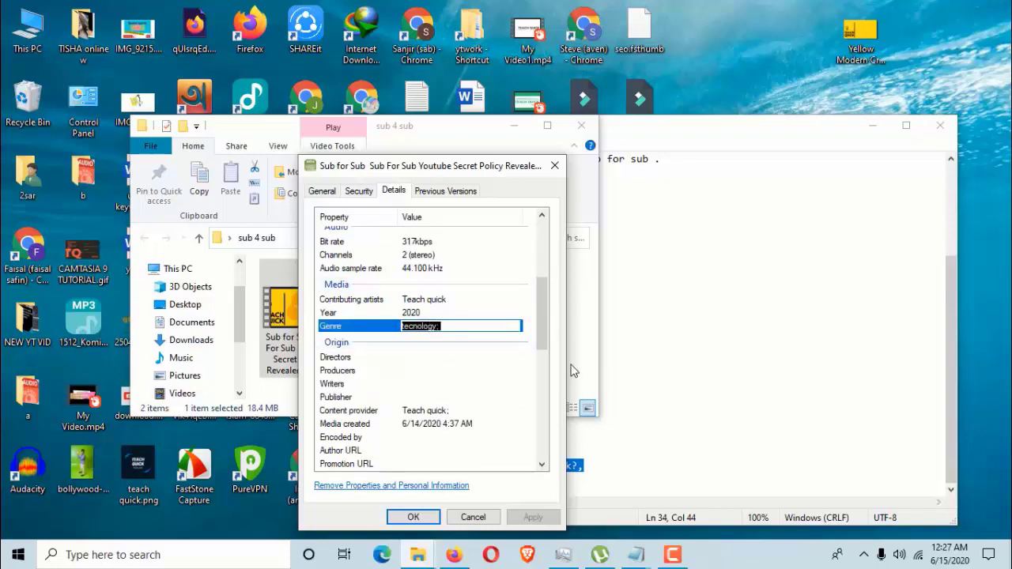
{"action": "left_click", "coordinate": [531, 383]}
{"action": "scroll", "coordinate": [544, 331], "scroll_direction": "down", "scroll_amount": 1}
{"action": "left_click", "coordinate": [442, 302]}
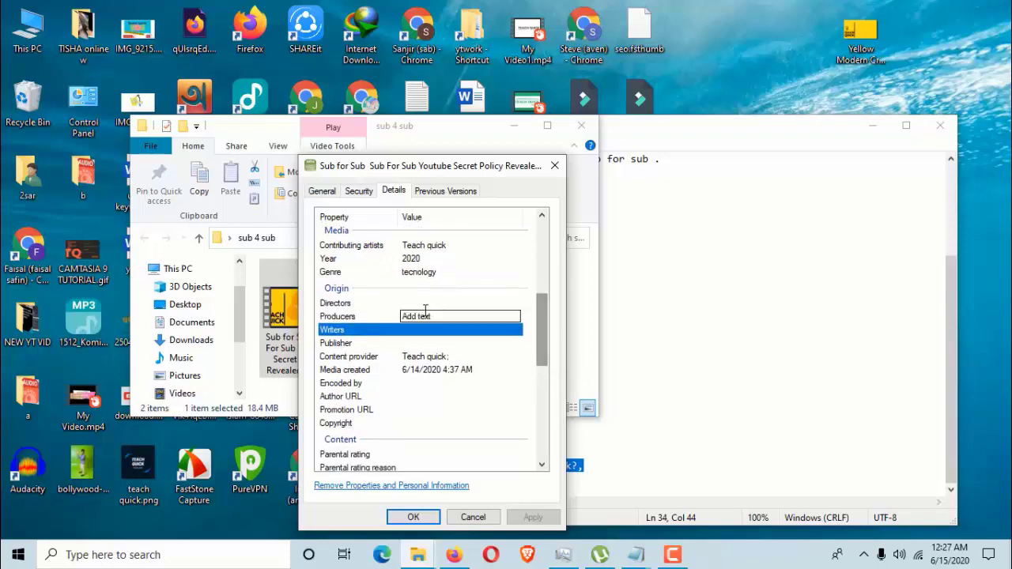
Try to retype the genre, choosing the suggested entry "tecnology"
{"action": "left_click", "coordinate": [435, 273]}
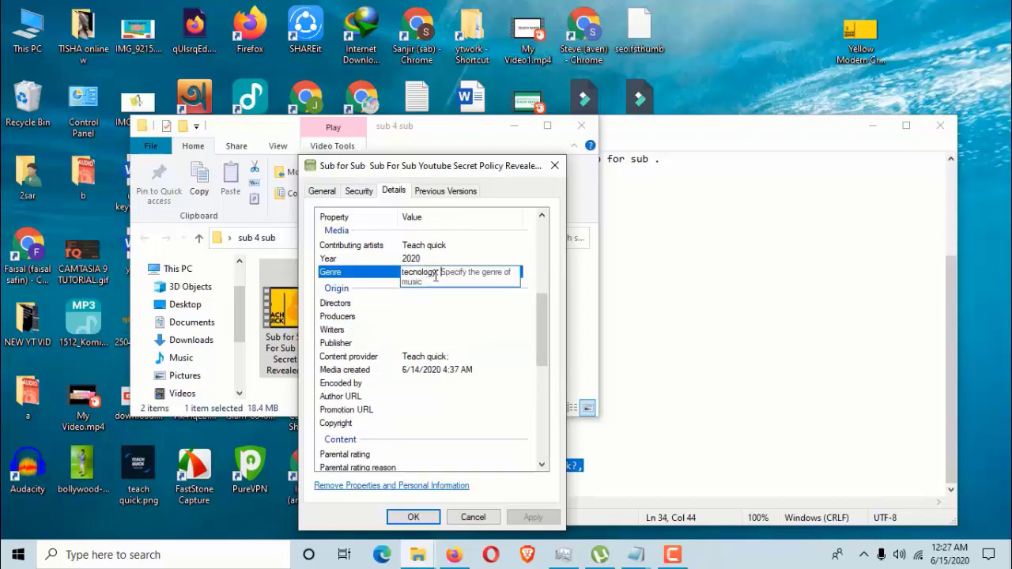
{"action": "left_click_drag", "start_coordinate": [443, 274], "coordinate": [402, 273]}
{"action": "type", "text": "tech"}
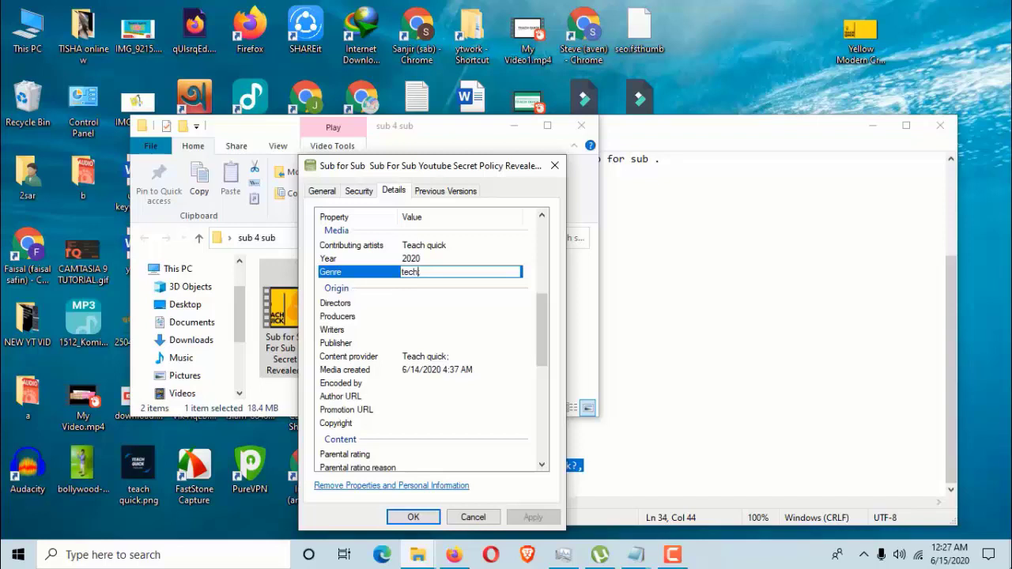
{"action": "key", "text": "BackSpace"}
{"action": "key", "text": "BackSpace"}
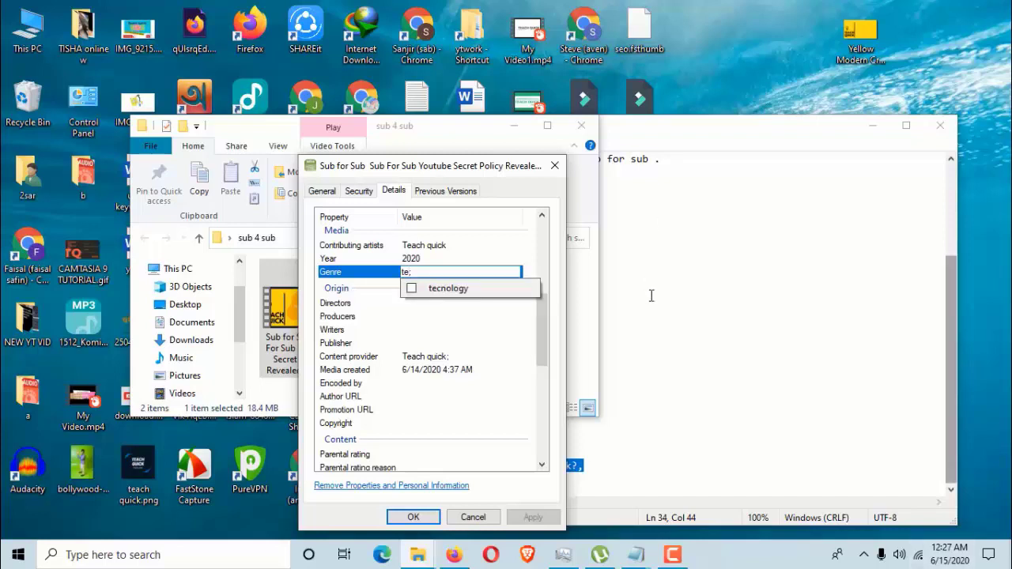
{"action": "left_click", "coordinate": [411, 289]}
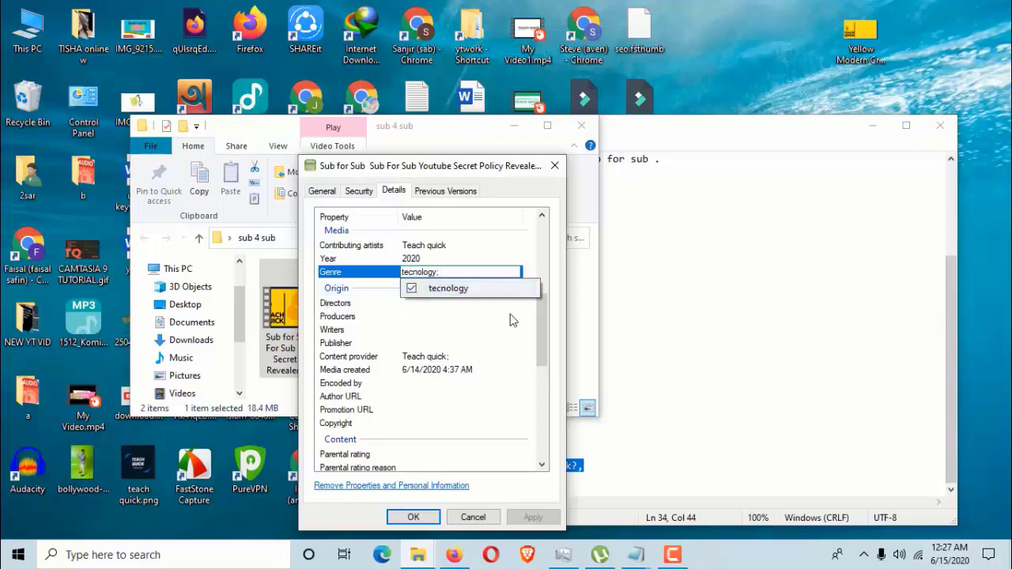
{"action": "left_click", "coordinate": [496, 320]}
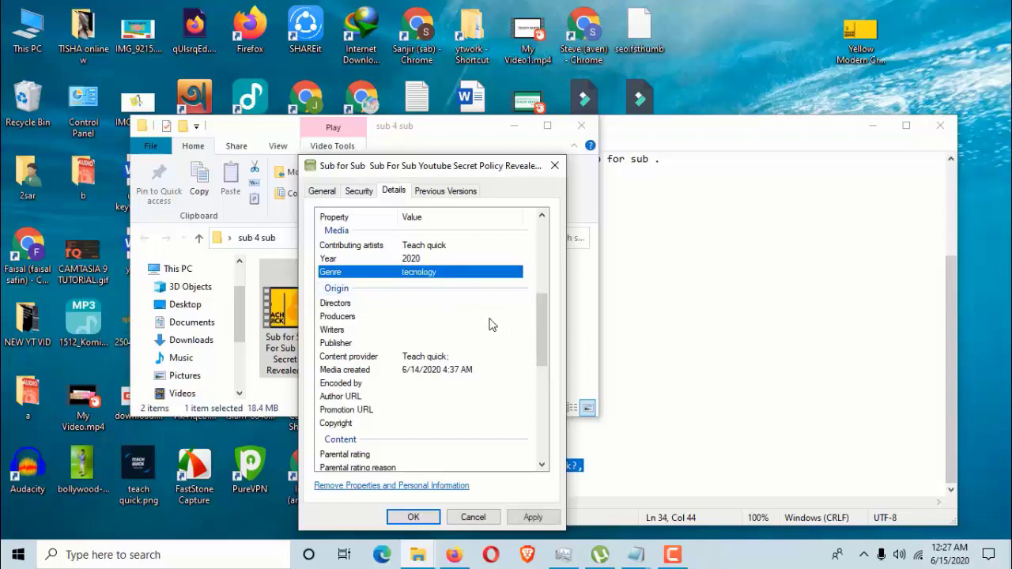
Replace the misspelled genre with "technology"
{"action": "left_click", "coordinate": [417, 306]}
{"action": "left_click", "coordinate": [437, 271]}
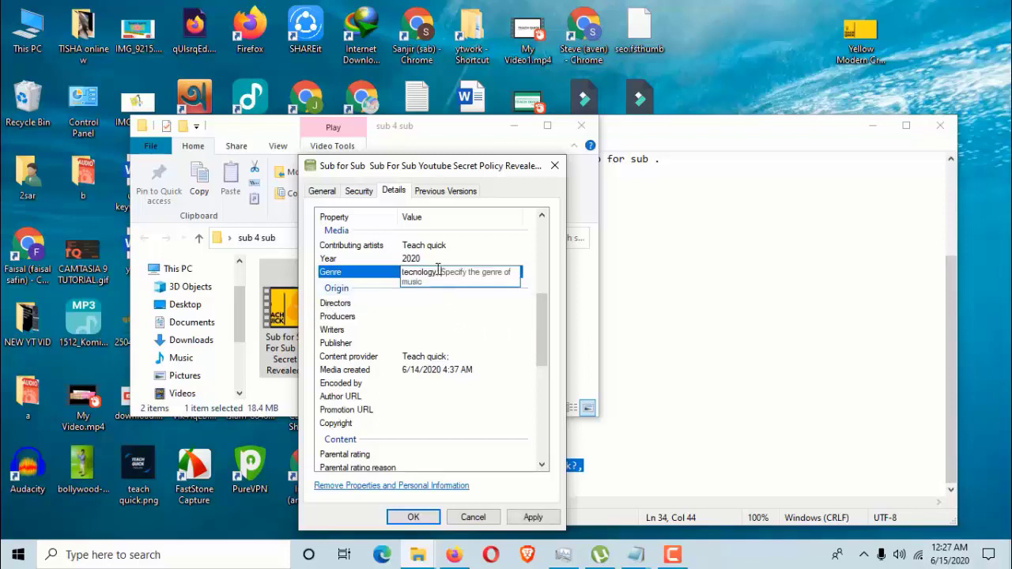
{"action": "left_click_drag", "start_coordinate": [438, 271], "coordinate": [384, 271]}
{"action": "type", "text": "t"}
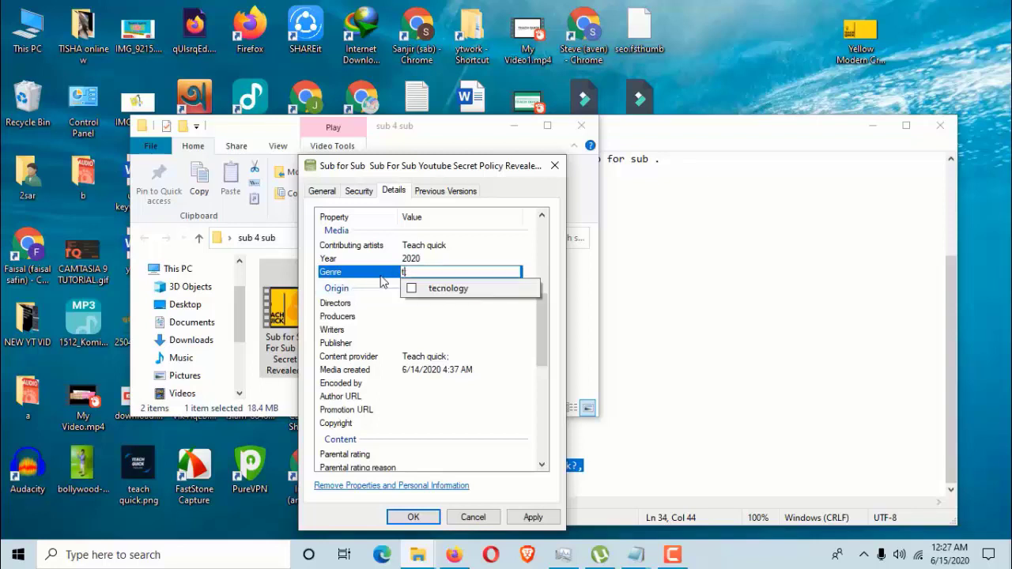
{"action": "type", "text": "echnology;"}
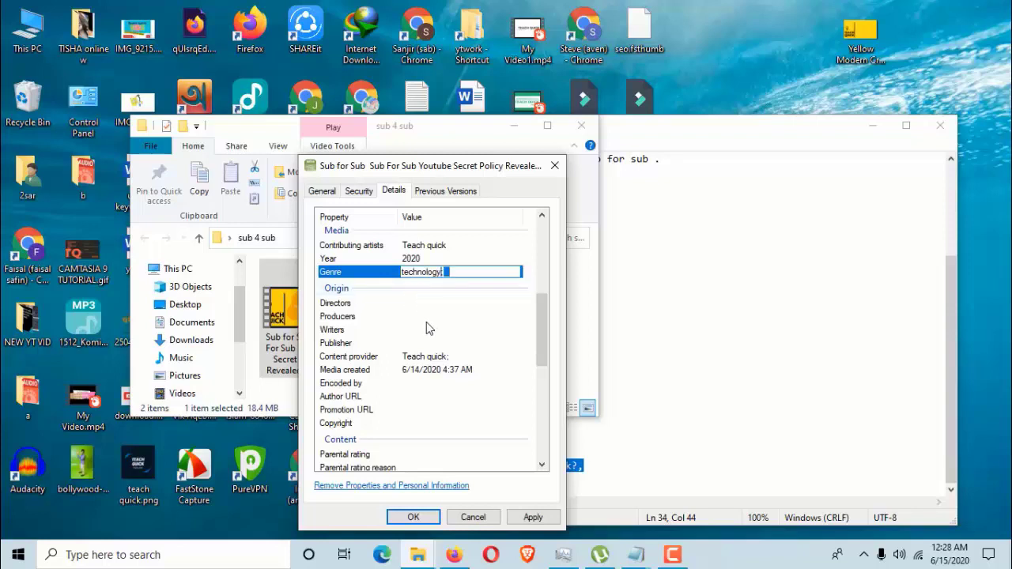
Enter "Teach quick;" as the director and the producer in the video file's Origin properties
{"action": "left_click", "coordinate": [425, 304]}
{"action": "type", "text": "Teach quick;"}
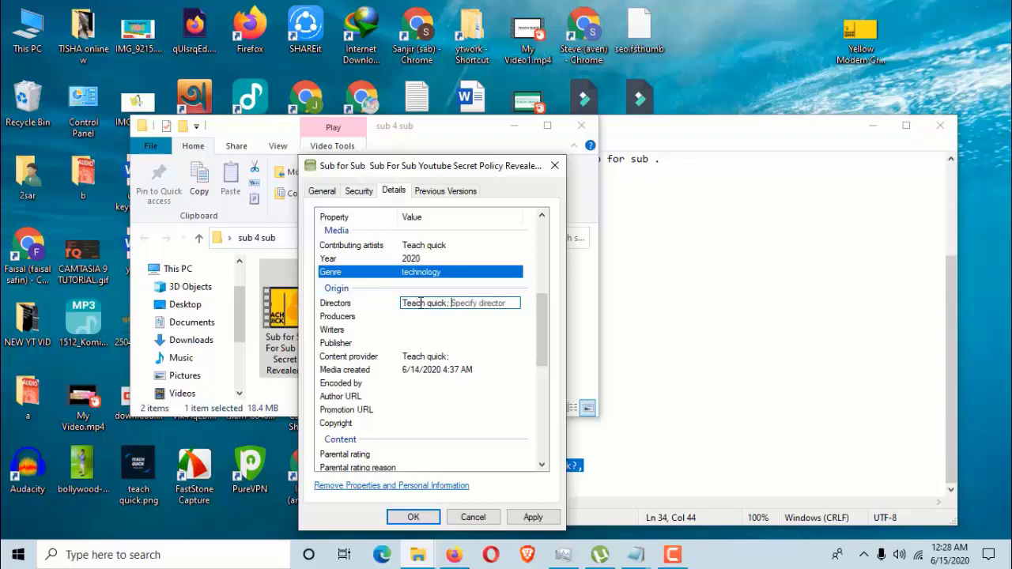
{"action": "left_click", "coordinate": [420, 316]}
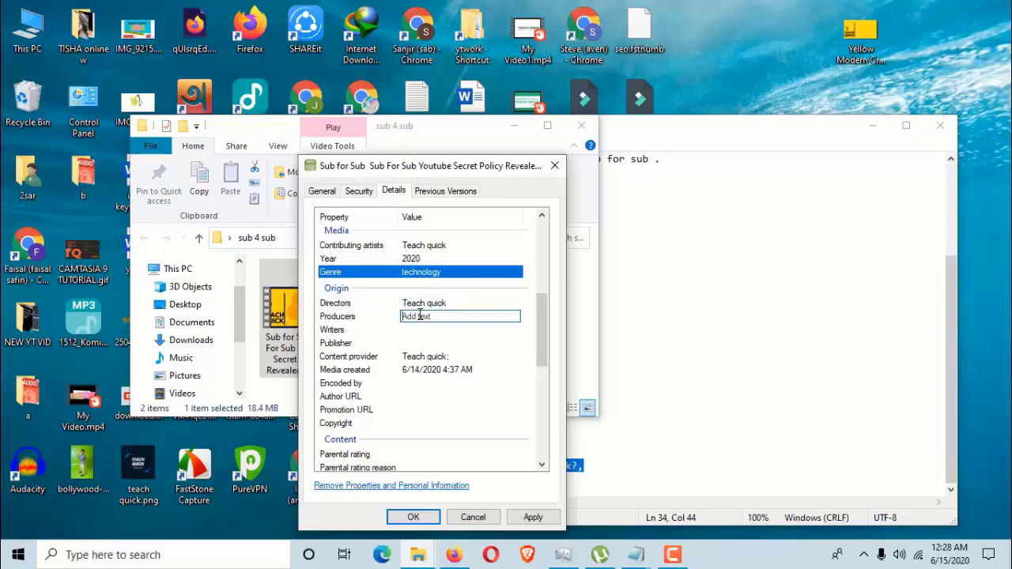
{"action": "right_click", "coordinate": [420, 316]}
{"action": "left_click", "coordinate": [454, 378]}
Enter "Teach quick;" as writer and publisher, apply the changes and close the properties
{"action": "left_click", "coordinate": [429, 329]}
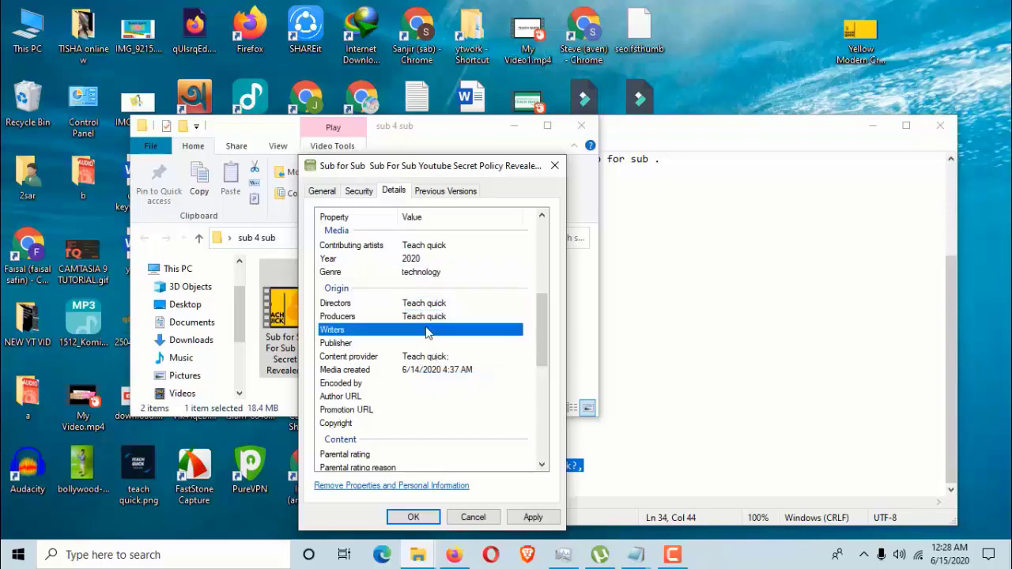
{"action": "right_click", "coordinate": [431, 329]}
{"action": "left_click", "coordinate": [461, 389]}
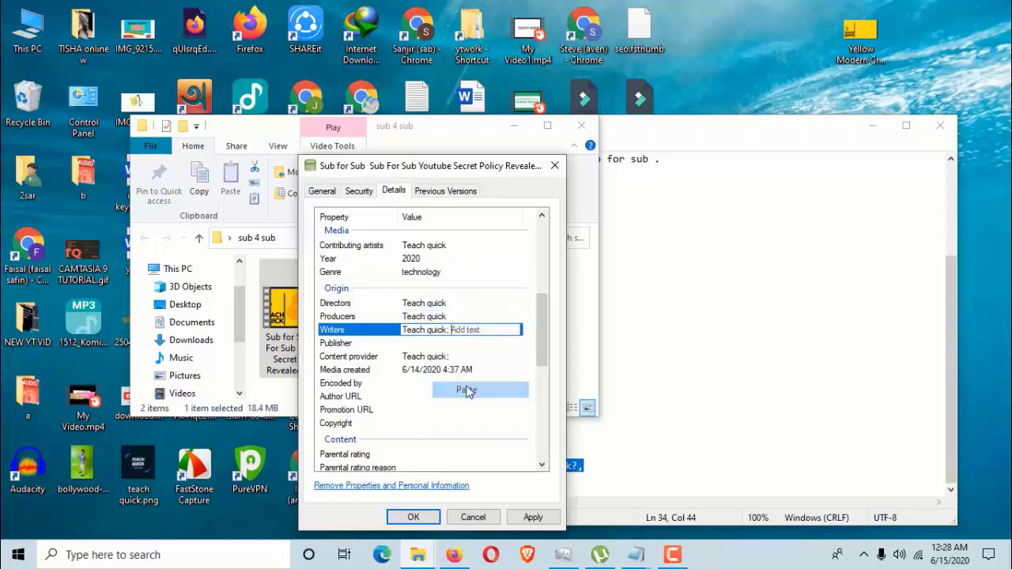
{"action": "left_click", "coordinate": [437, 345]}
{"action": "right_click", "coordinate": [437, 346]}
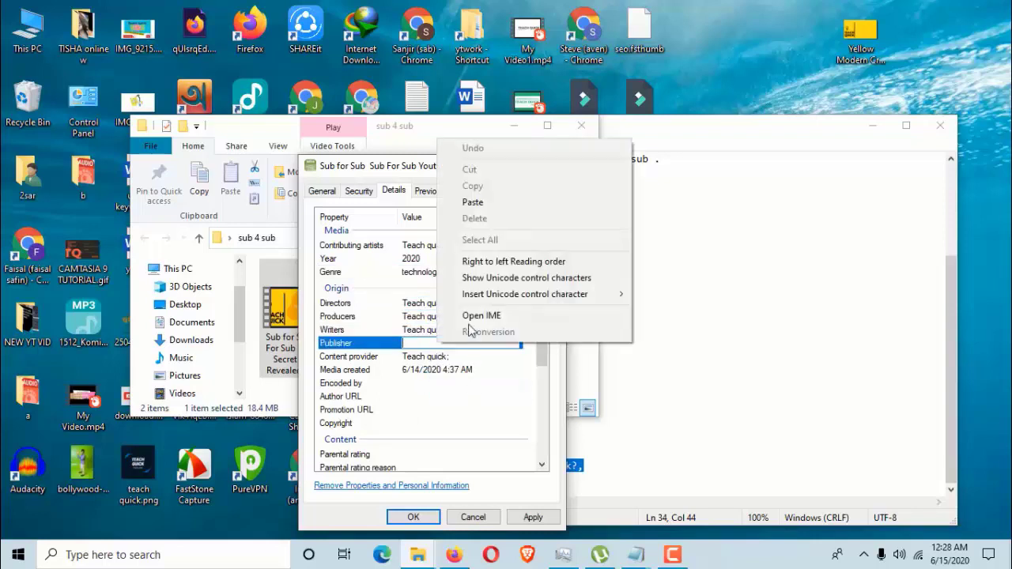
{"action": "left_click", "coordinate": [488, 207]}
{"action": "left_click", "coordinate": [546, 518]}
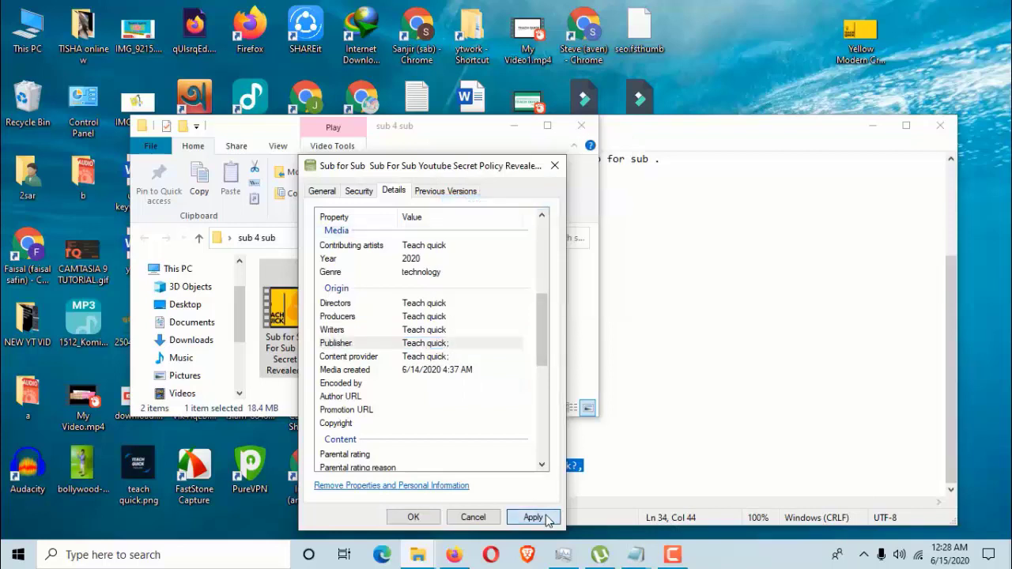
{"action": "left_click", "coordinate": [413, 517]}
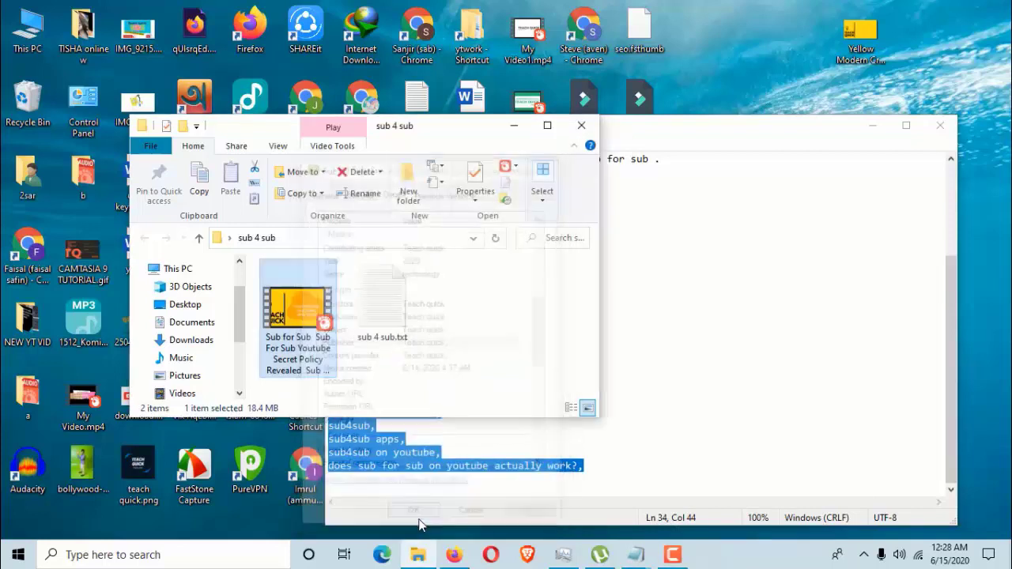
Reopen the video file's detailed properties, enter "Teach quick;" as writer again, apply the change and close
{"action": "right_click", "coordinate": [321, 362]}
{"action": "left_click", "coordinate": [368, 528]}
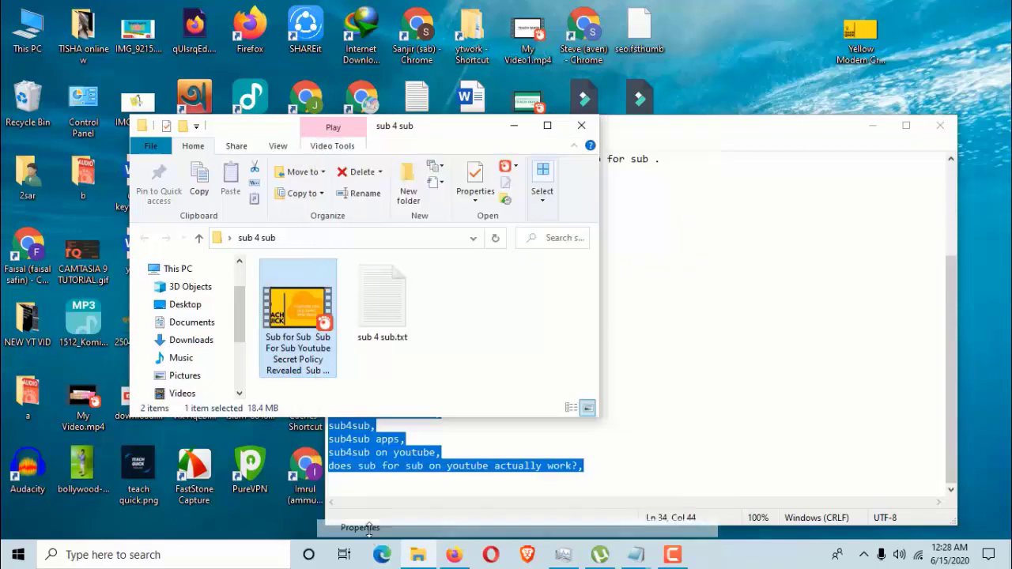
{"action": "left_click", "coordinate": [415, 191]}
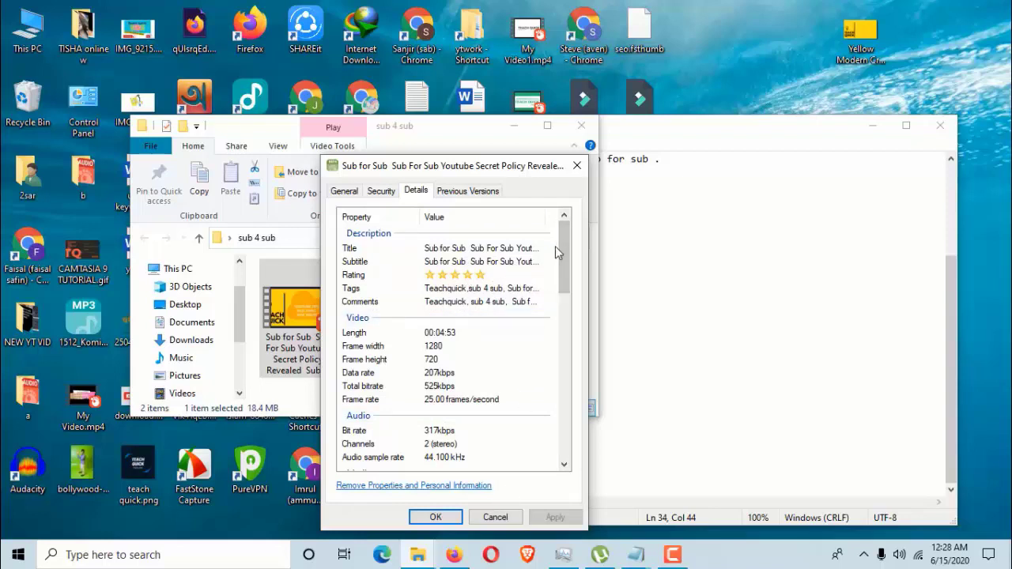
{"action": "left_click_drag", "start_coordinate": [562, 270], "coordinate": [564, 339]}
{"action": "left_click", "coordinate": [446, 348]}
{"action": "right_click", "coordinate": [446, 349]}
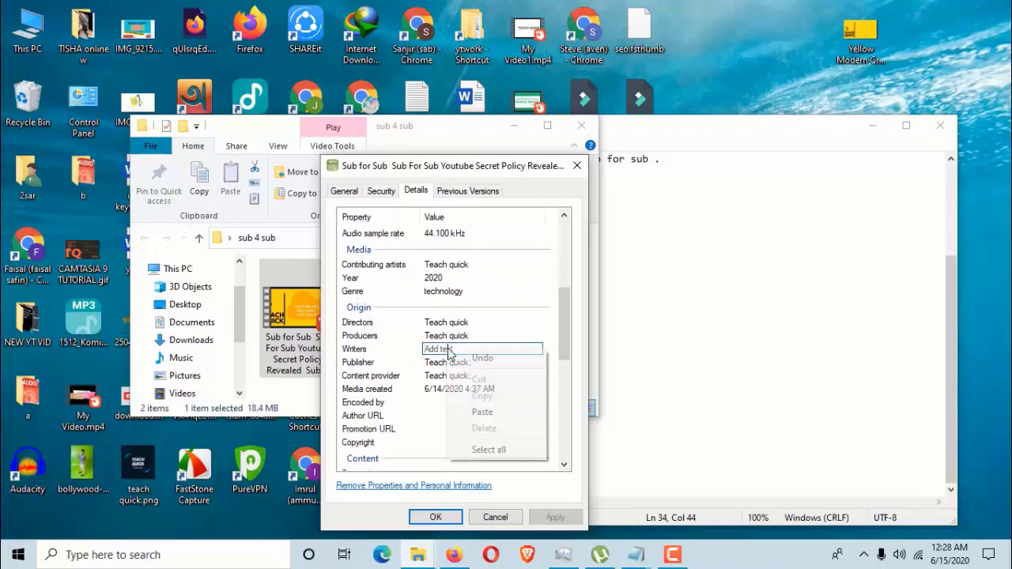
{"action": "left_click", "coordinate": [491, 409]}
{"action": "key", "text": "Return"}
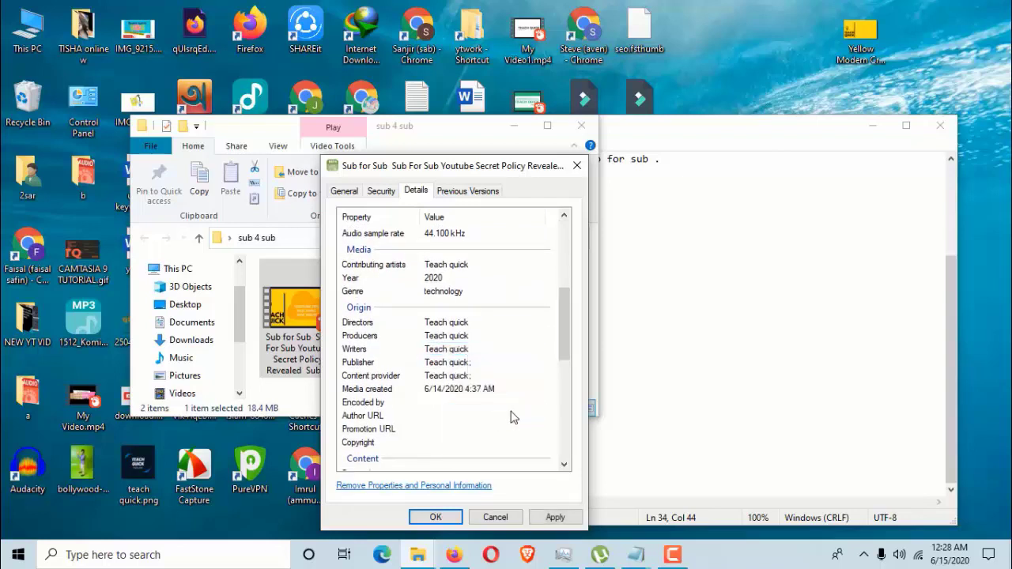
{"action": "left_click", "coordinate": [556, 518]}
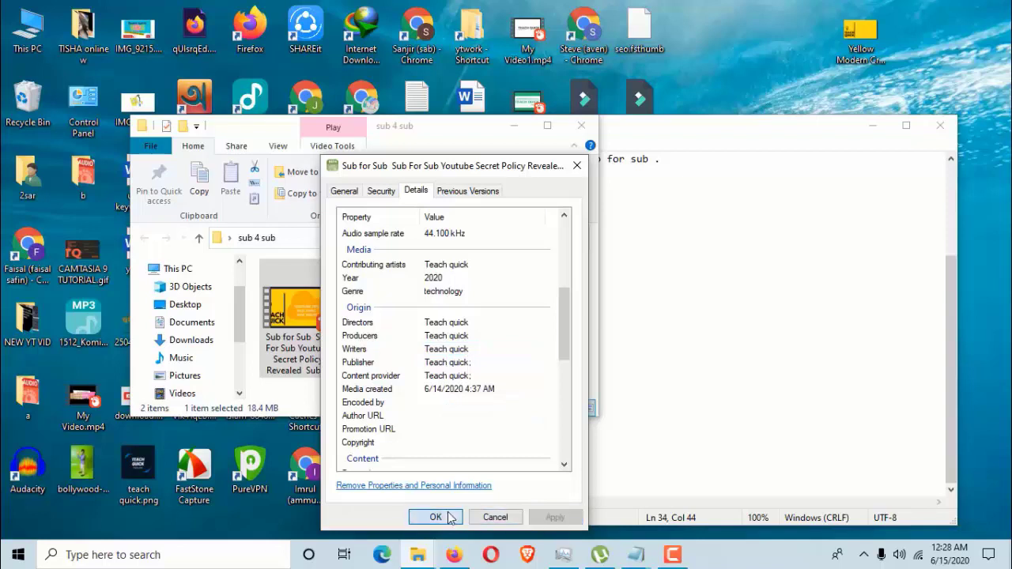
{"action": "left_click", "coordinate": [447, 517]}
Reopen the video file's detailed properties and examine the Media and Origin entries, including the Author URL and Promotion URL
{"action": "right_click", "coordinate": [308, 358]}
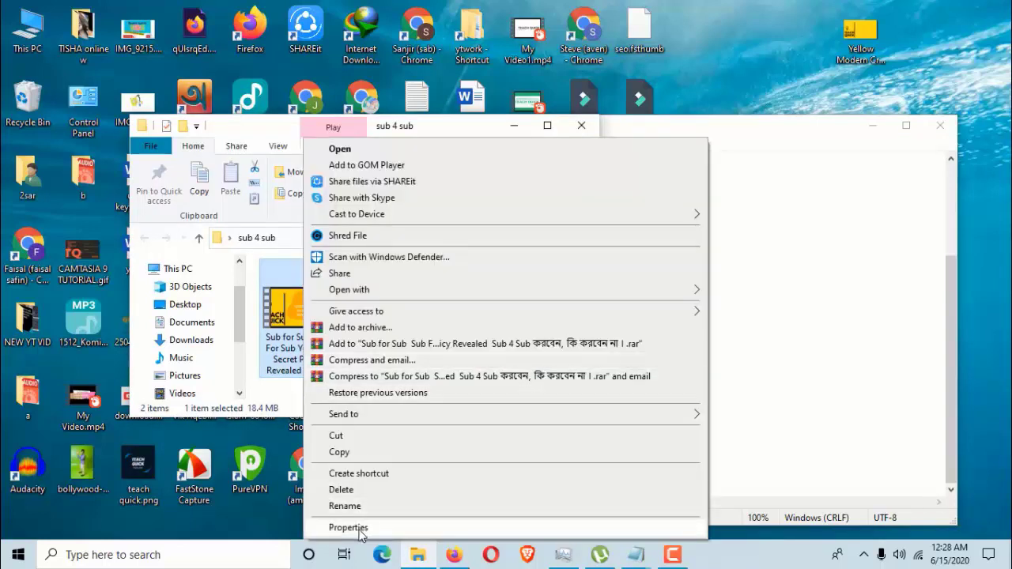
{"action": "left_click", "coordinate": [343, 527]}
{"action": "left_click", "coordinate": [403, 191]}
{"action": "scroll", "coordinate": [471, 343], "scroll_direction": "down", "scroll_amount": 6}
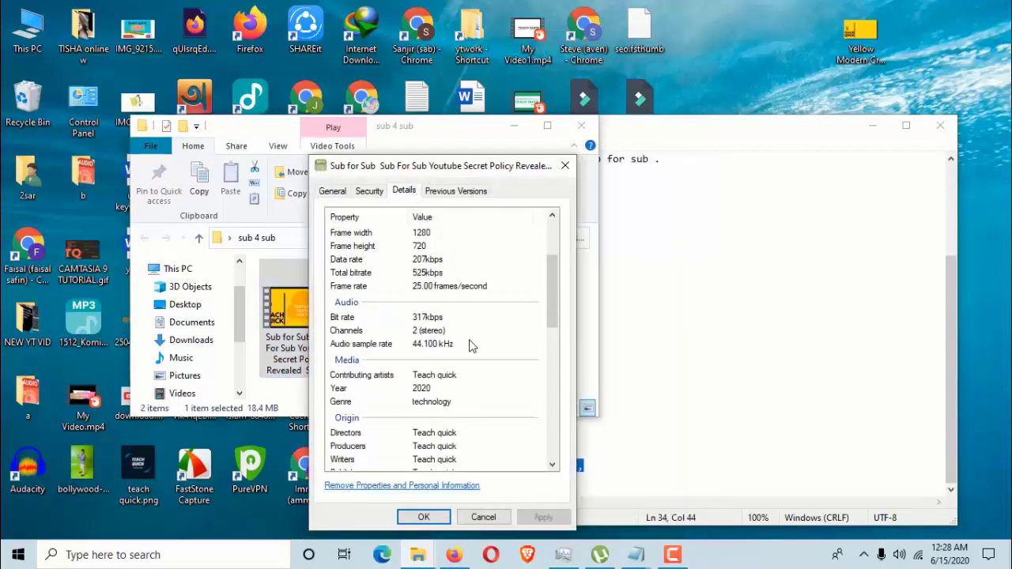
{"action": "scroll", "coordinate": [447, 397], "scroll_direction": "down", "scroll_amount": 4}
{"action": "scroll", "coordinate": [446, 397], "scroll_direction": "up", "scroll_amount": 1}
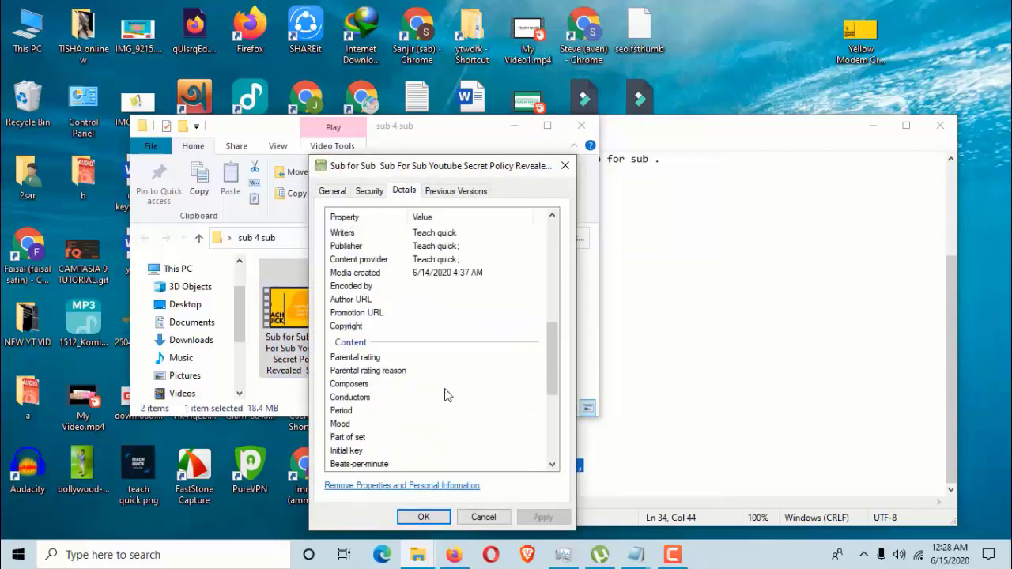
{"action": "left_click", "coordinate": [427, 299]}
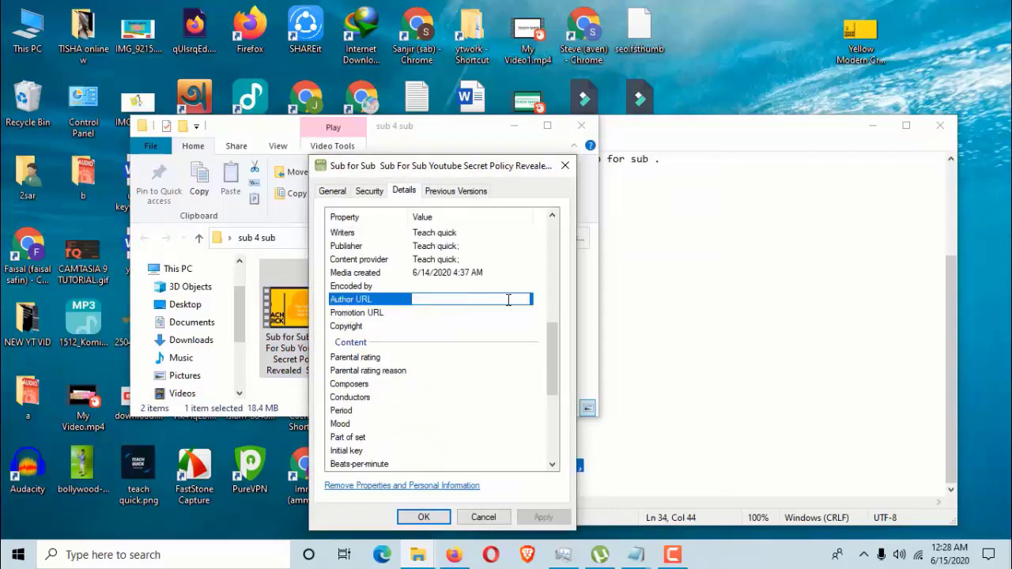
{"action": "left_click", "coordinate": [442, 313]}
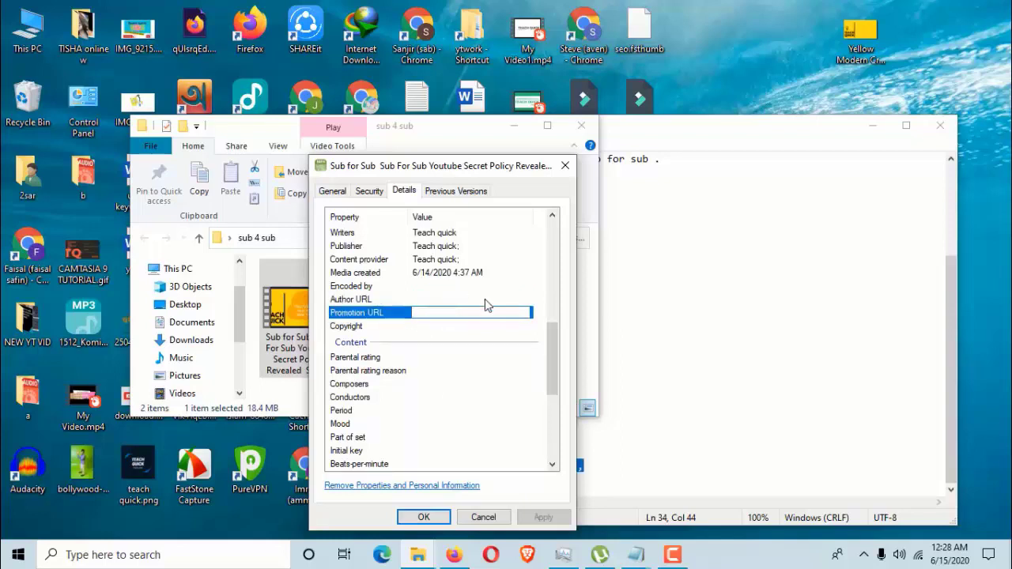
{"action": "scroll", "coordinate": [492, 411], "scroll_direction": "down", "scroll_amount": 2}
Enter "Teach quick;" as parental rating, composer and conductor in the Content properties
{"action": "left_click", "coordinate": [427, 282]}
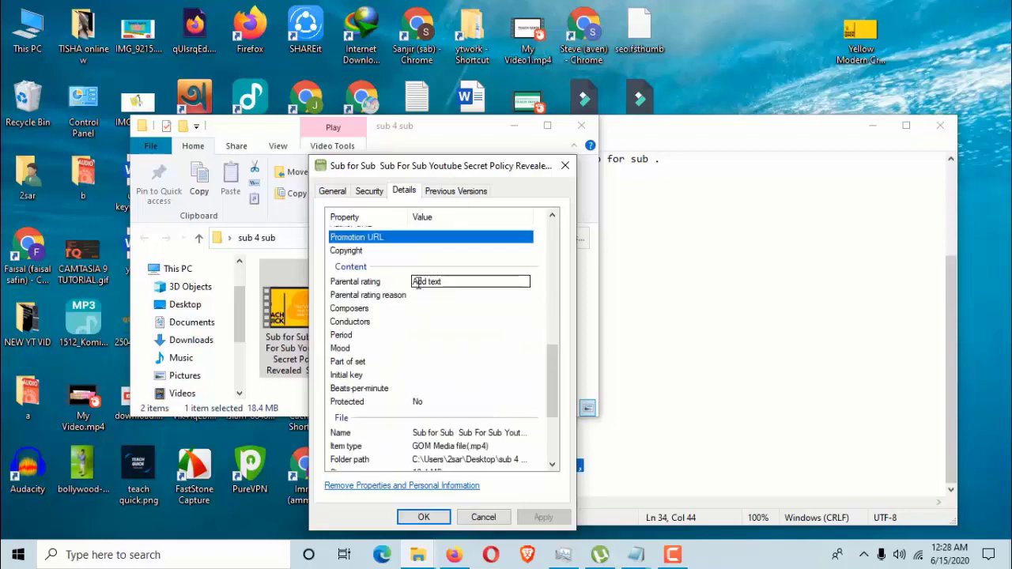
{"action": "type", "text": "Teach quick;"}
{"action": "left_click", "coordinate": [433, 308]}
{"action": "left_click", "coordinate": [440, 297]}
{"action": "left_click", "coordinate": [442, 309]}
{"action": "type", "text": "Teach quick;"}
{"action": "left_click", "coordinate": [453, 322]}
{"action": "type", "text": "Teach quick"}
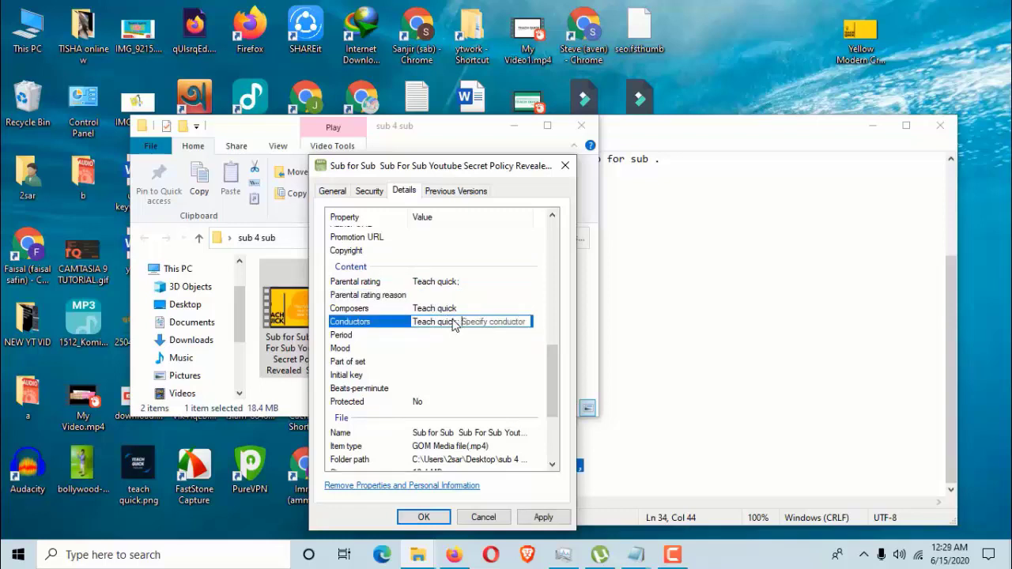
Enter "Teach quick;" as period, mood and part of set, apply the changes and close the properties
{"action": "left_click", "coordinate": [455, 335]}
{"action": "type", "text": "Teach quick;"}
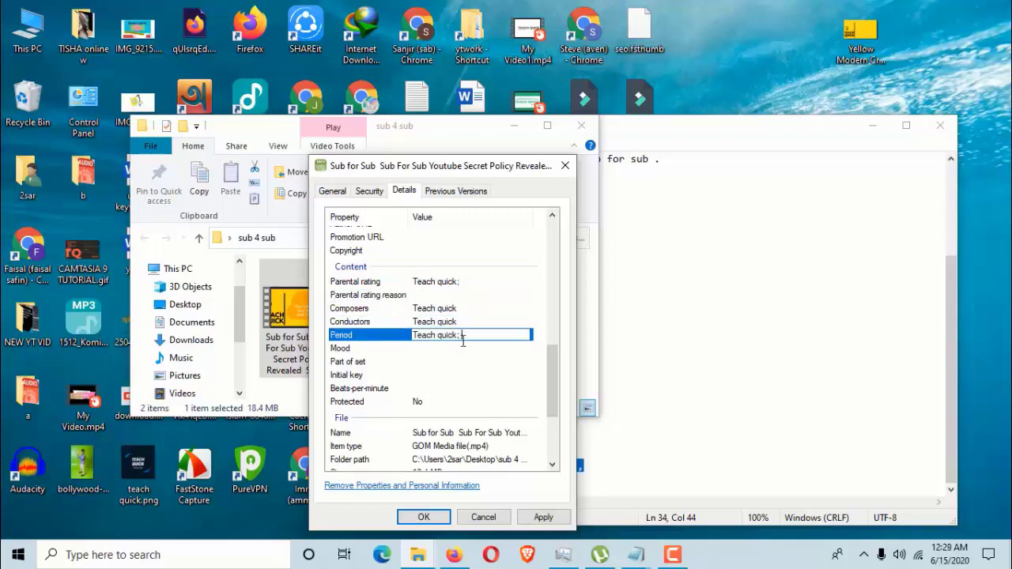
{"action": "left_click", "coordinate": [466, 349]}
{"action": "type", "text": "Teach quick;"}
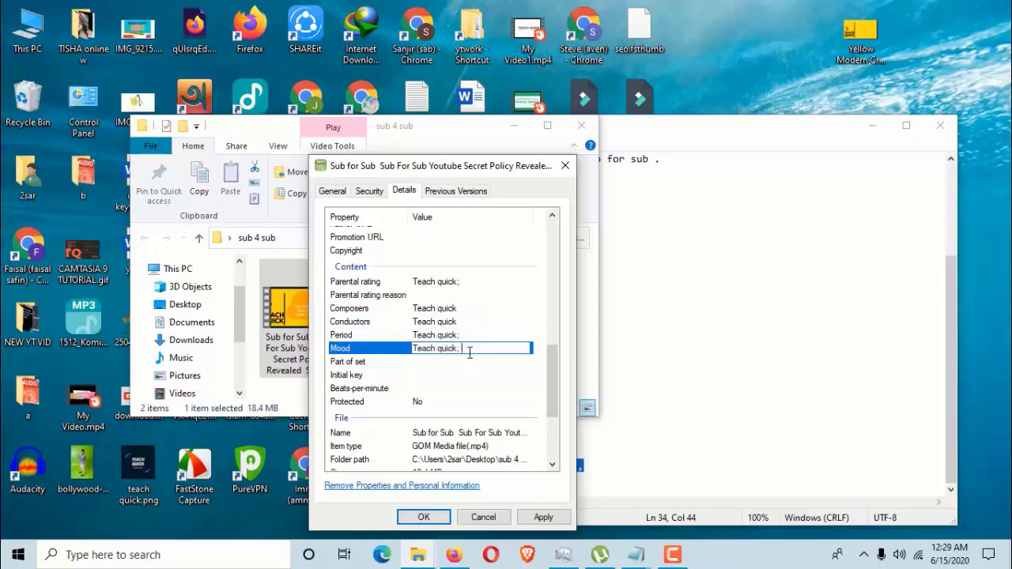
{"action": "left_click", "coordinate": [466, 362]}
{"action": "type", "text": "Teach quick;"}
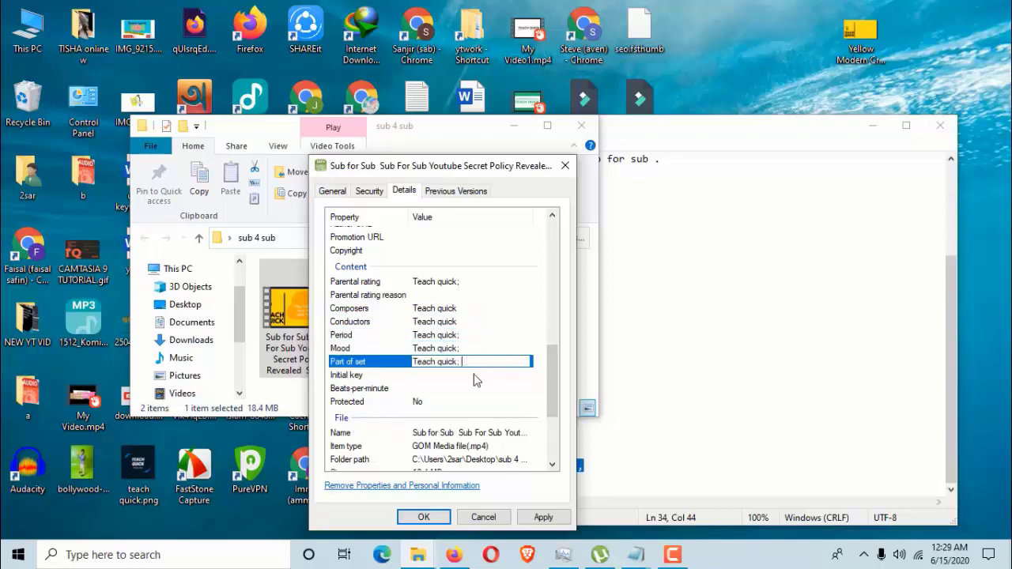
{"action": "left_click", "coordinate": [543, 517]}
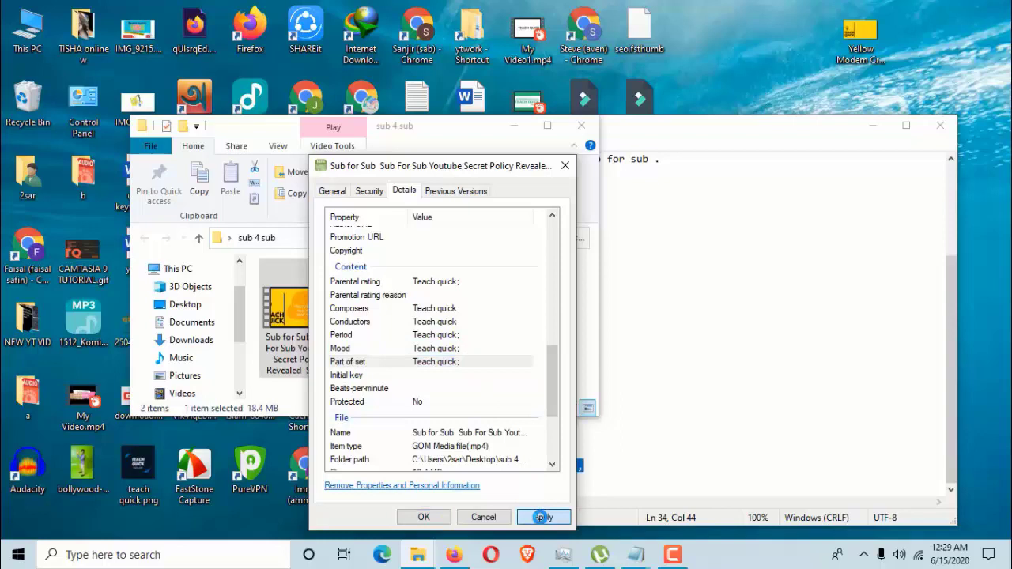
{"action": "left_click", "coordinate": [441, 517]}
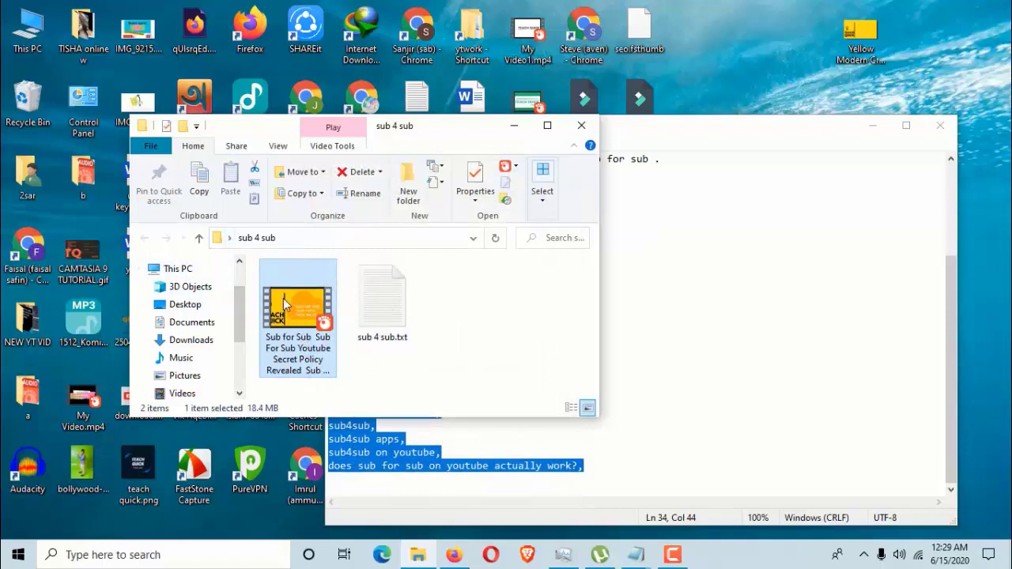
{"action": "left_click", "coordinate": [673, 554]}
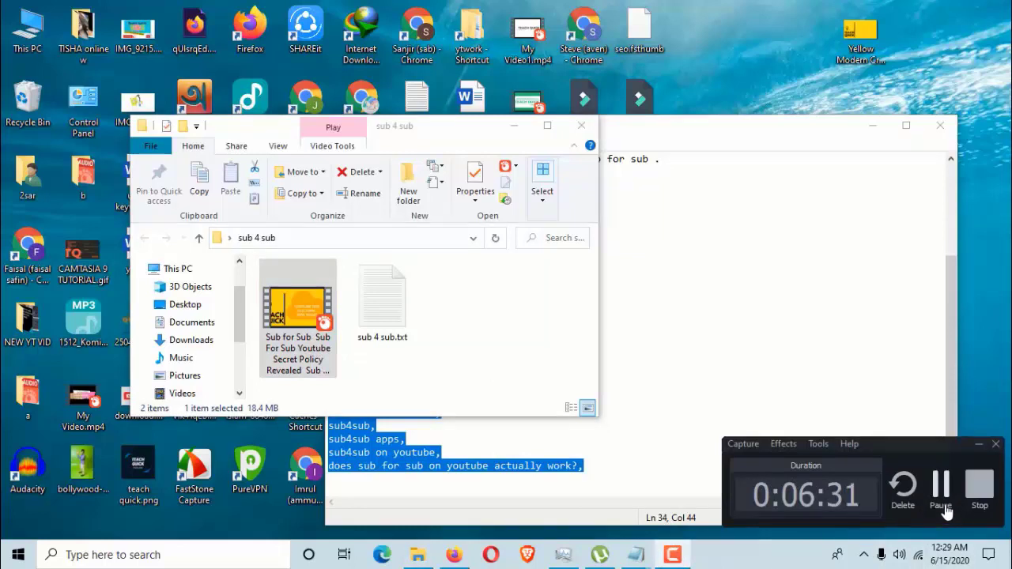
{"action": "left_click", "coordinate": [940, 494]}
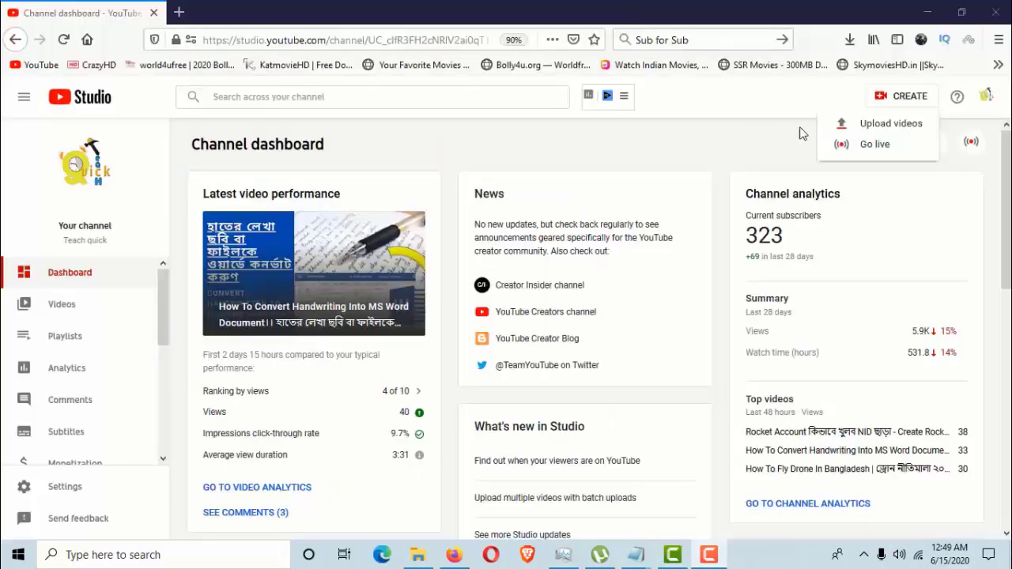
In YouTube Studio, upload the "Sub for Sub Sub For Sub Youtube Secret Policy Revealed" video from the Desktop's "sub 4 sub" folder
{"action": "left_click", "coordinate": [866, 129]}
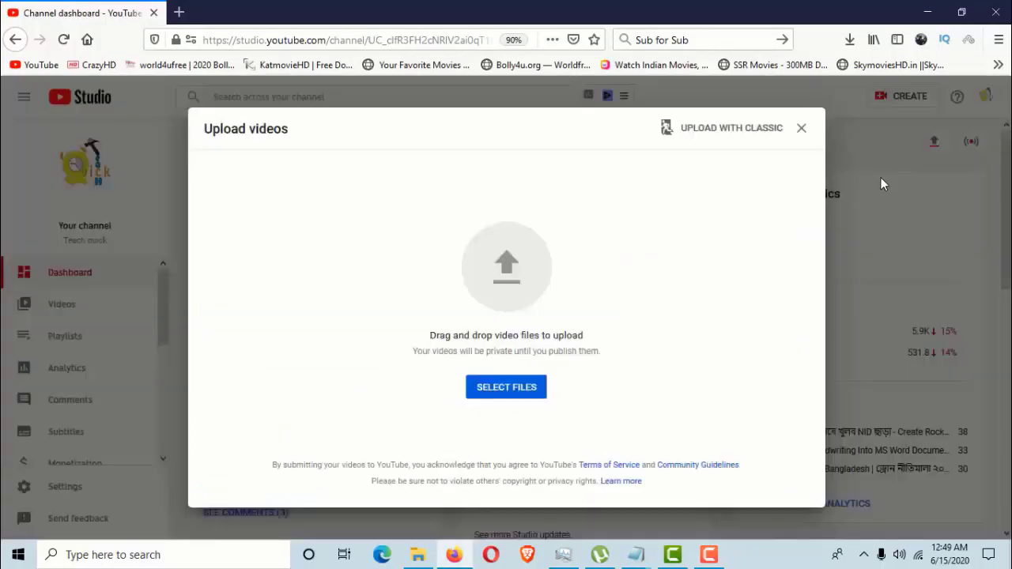
{"action": "left_click", "coordinate": [541, 399]}
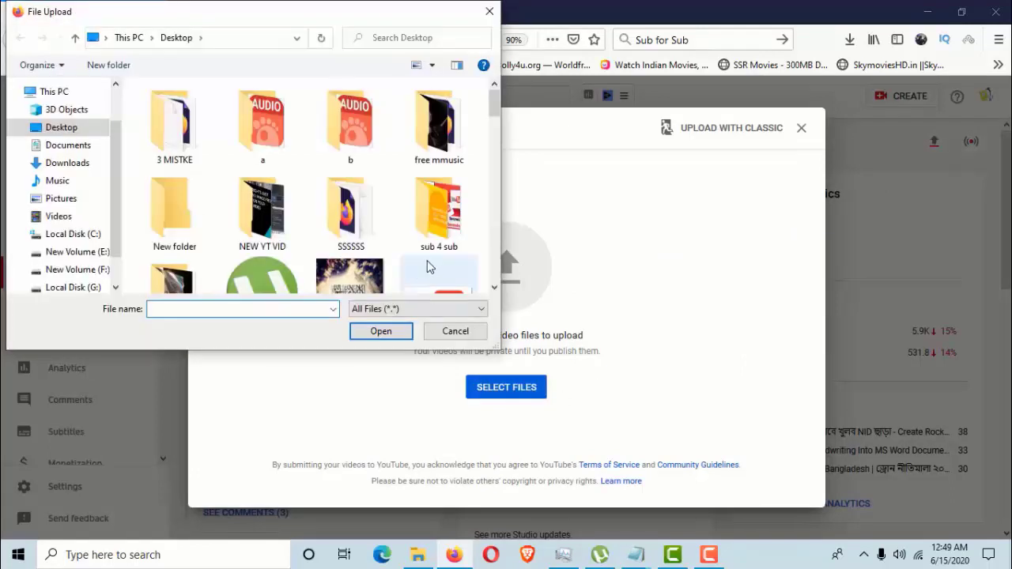
{"action": "scroll", "coordinate": [433, 267], "scroll_direction": "down", "scroll_amount": 2}
{"action": "scroll", "coordinate": [443, 268], "scroll_direction": "up", "scroll_amount": 2}
{"action": "scroll", "coordinate": [442, 269], "scroll_direction": "down", "scroll_amount": 10}
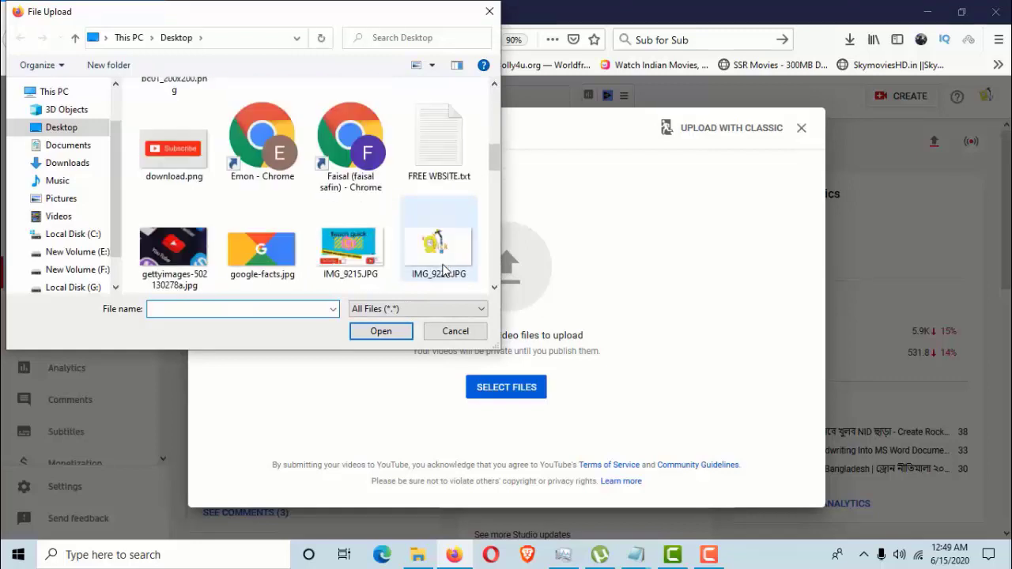
{"action": "scroll", "coordinate": [442, 269], "scroll_direction": "down", "scroll_amount": 5}
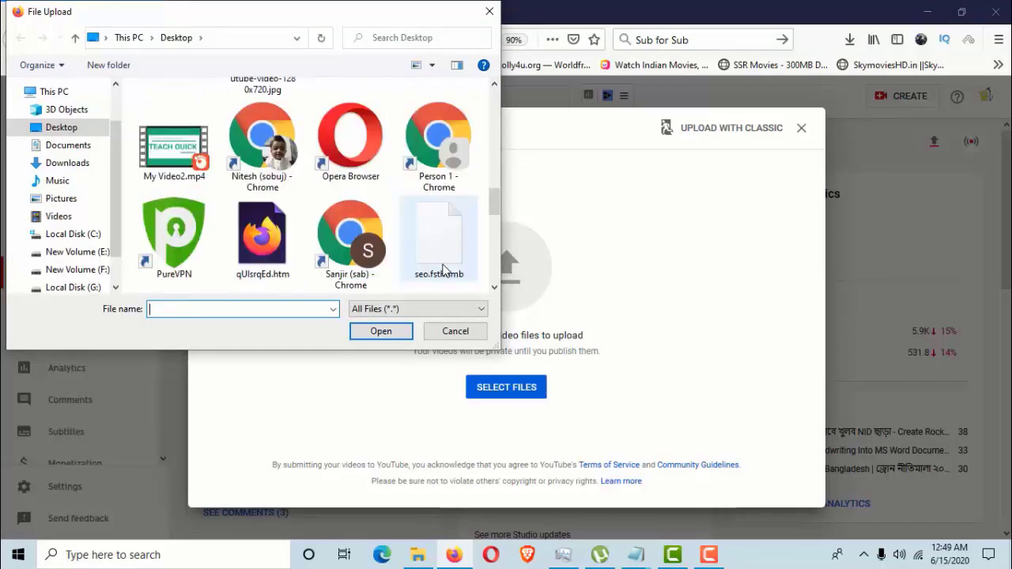
{"action": "scroll", "coordinate": [442, 269], "scroll_direction": "up", "scroll_amount": 3}
{"action": "scroll", "coordinate": [442, 268], "scroll_direction": "down", "scroll_amount": 5}
{"action": "scroll", "coordinate": [442, 269], "scroll_direction": "up", "scroll_amount": 4}
{"action": "scroll", "coordinate": [442, 269], "scroll_direction": "up", "scroll_amount": 10}
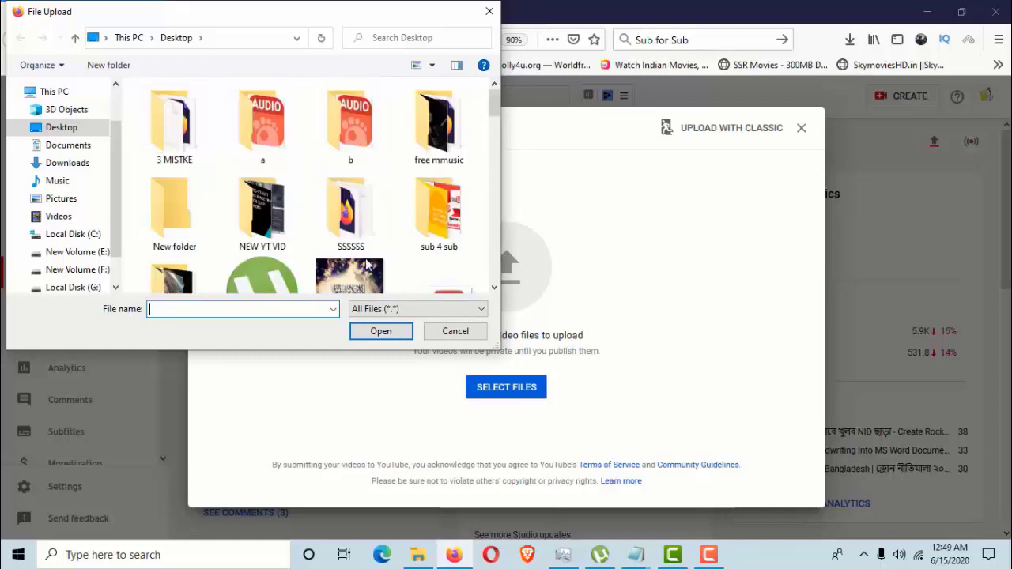
{"action": "scroll", "coordinate": [331, 250], "scroll_direction": "down", "scroll_amount": 1}
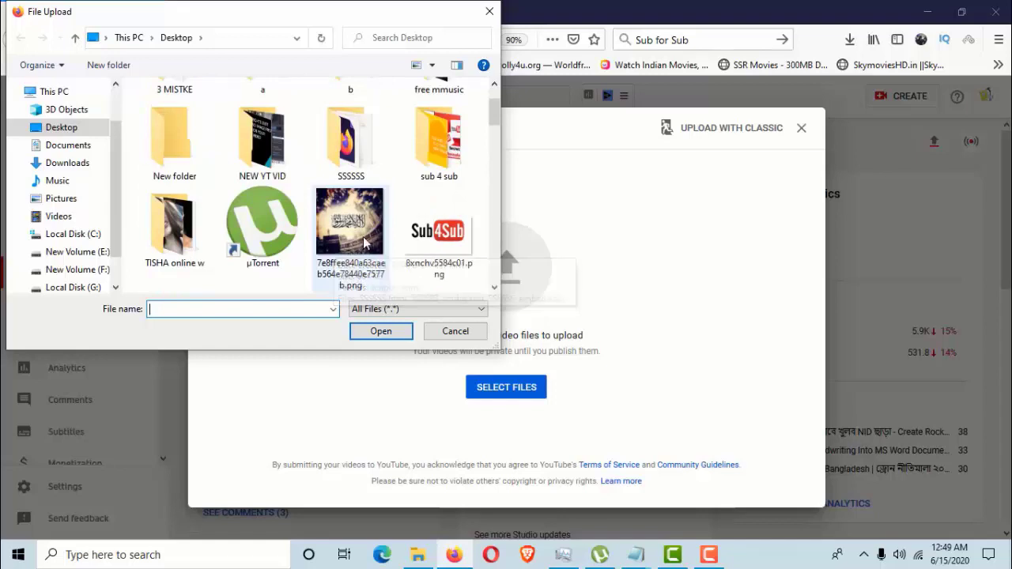
{"action": "double_click", "coordinate": [433, 172]}
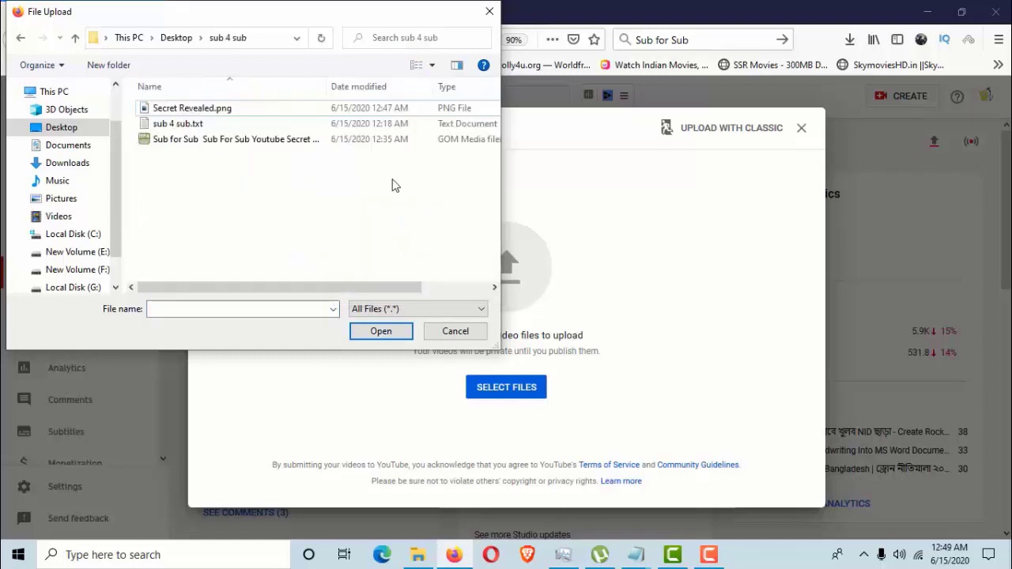
{"action": "left_click", "coordinate": [258, 147]}
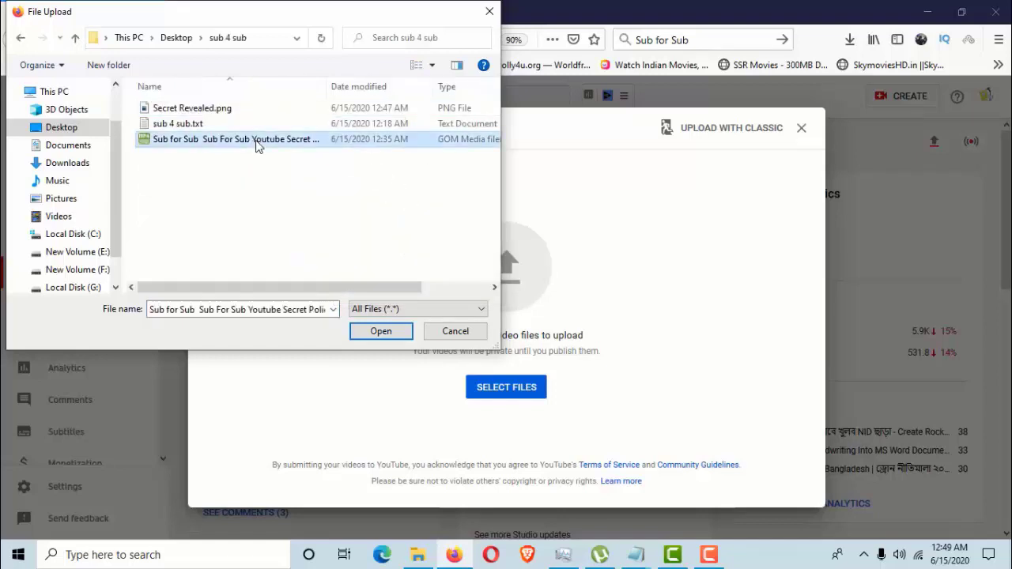
{"action": "left_click", "coordinate": [383, 333]}
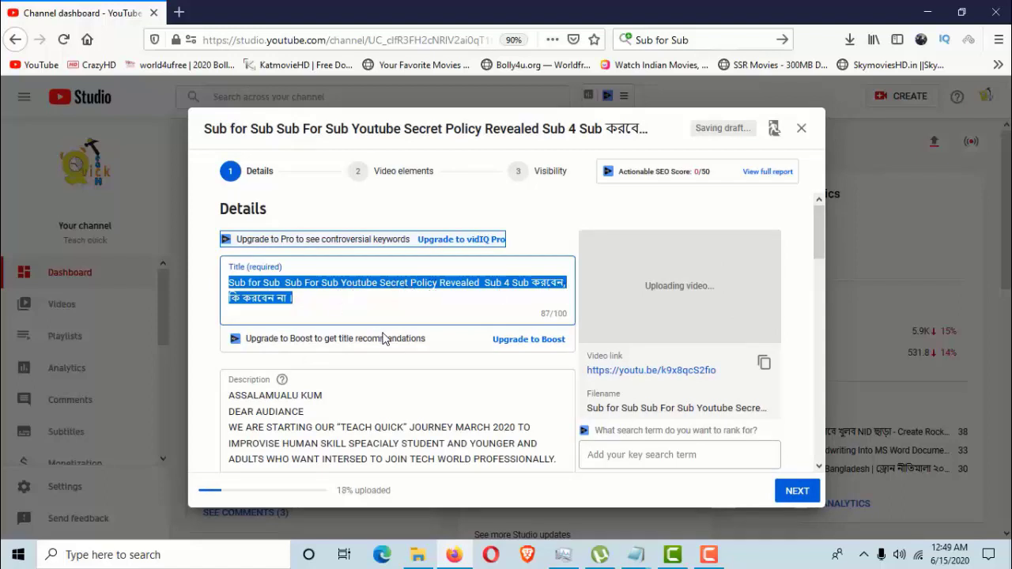
Separate the three phrases of the video title with "|" after "Sub for Sub" and after "Youtube Secret Policy Revealed"
{"action": "scroll", "coordinate": [383, 339], "scroll_direction": "down", "scroll_amount": 2}
{"action": "scroll", "coordinate": [383, 338], "scroll_direction": "up", "scroll_amount": 2}
{"action": "left_click", "coordinate": [315, 297]}
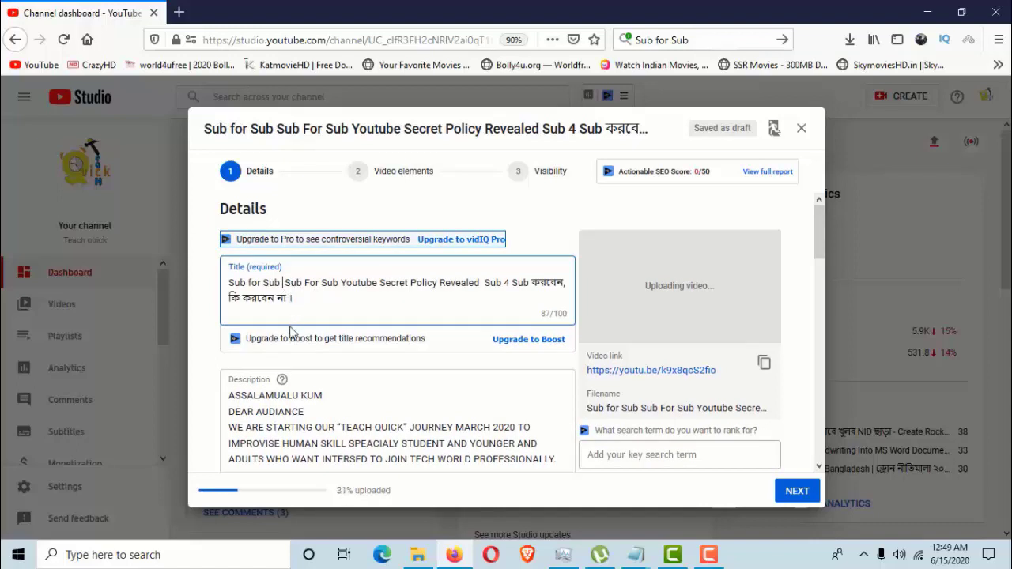
{"action": "type", "text": "|"}
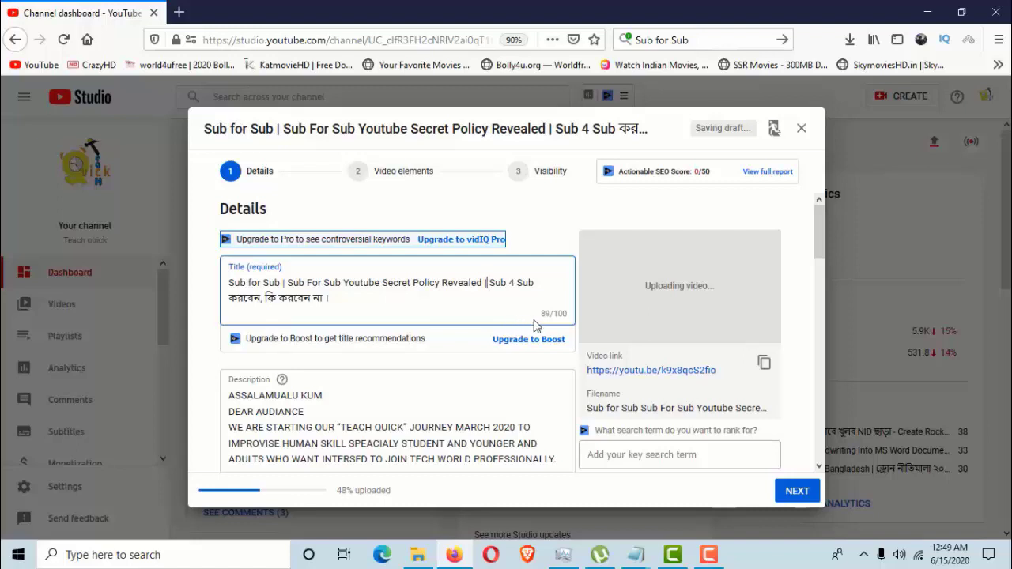
Insert two blank lines at the start of the video description, above "ASSALAMUALU KUM"
{"action": "scroll", "coordinate": [535, 325], "scroll_direction": "down", "scroll_amount": 1}
{"action": "left_click", "coordinate": [229, 330]}
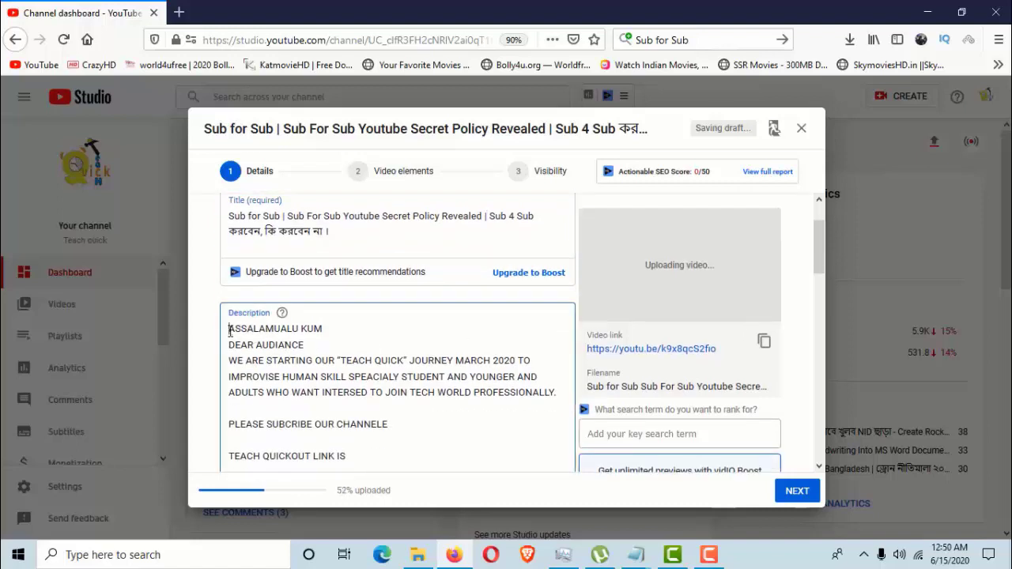
{"action": "scroll", "coordinate": [529, 411], "scroll_direction": "down", "scroll_amount": 5}
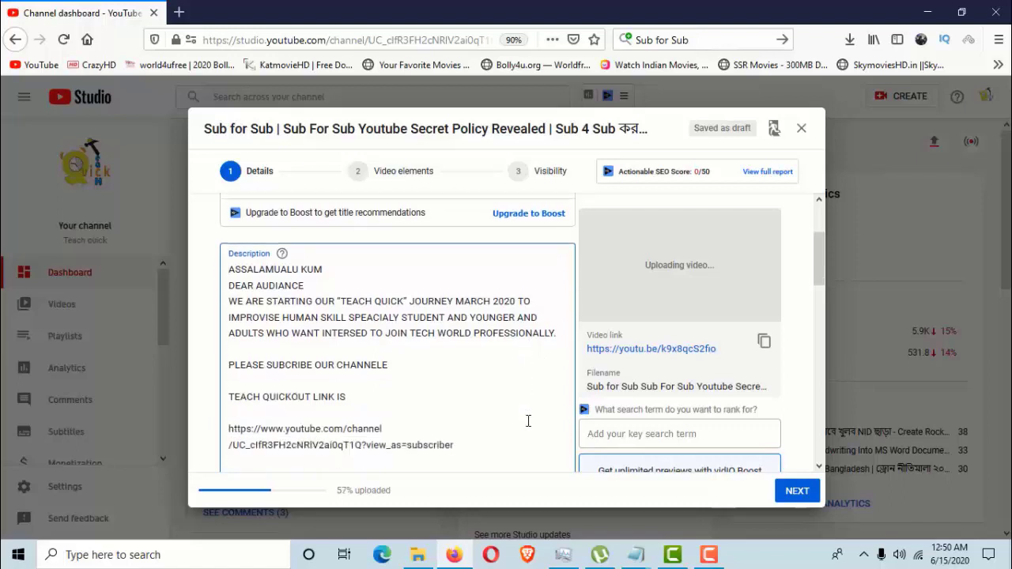
{"action": "scroll", "coordinate": [529, 434], "scroll_direction": "down", "scroll_amount": 3}
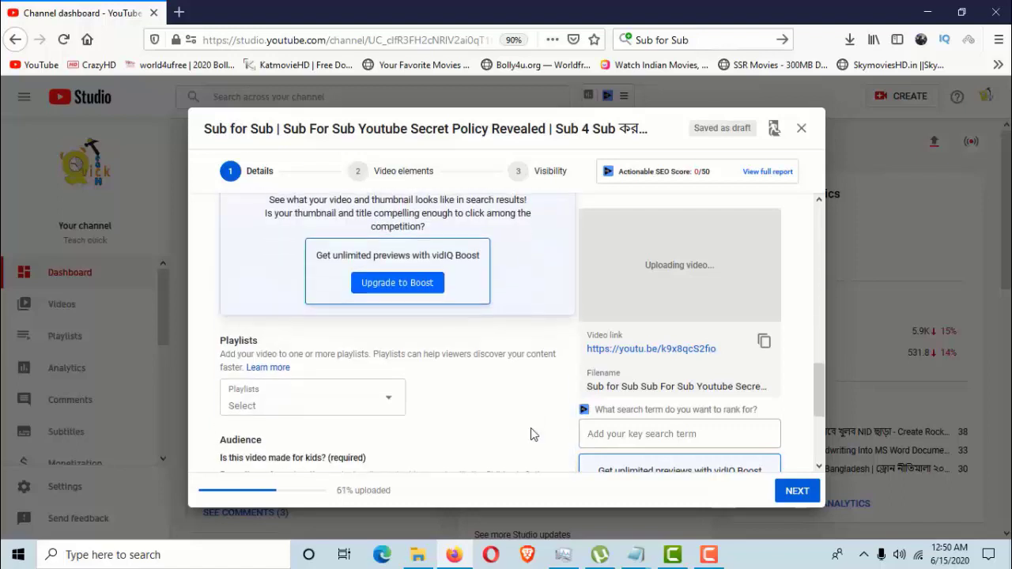
{"action": "scroll", "coordinate": [529, 433], "scroll_direction": "up", "scroll_amount": 4}
{"action": "scroll", "coordinate": [528, 441], "scroll_direction": "up", "scroll_amount": 6}
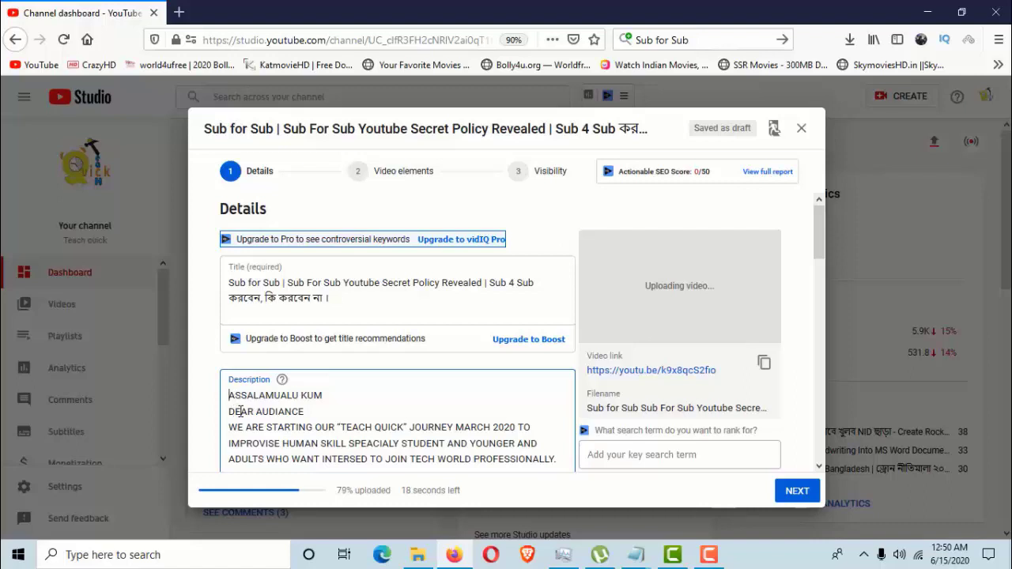
{"action": "key", "text": "Return"}
{"action": "key", "text": "Return"}
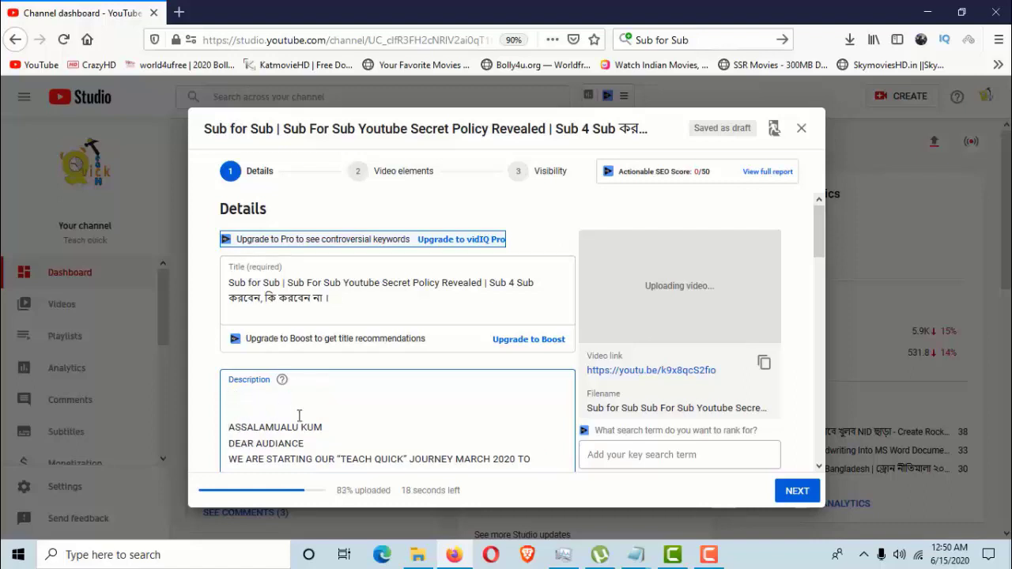
In the unsaved "sub 4 sub.txt" Notepad window, select the description from "In this video" through "your channel", then return to the video's description in YouTube Studio
{"action": "left_click", "coordinate": [636, 553]}
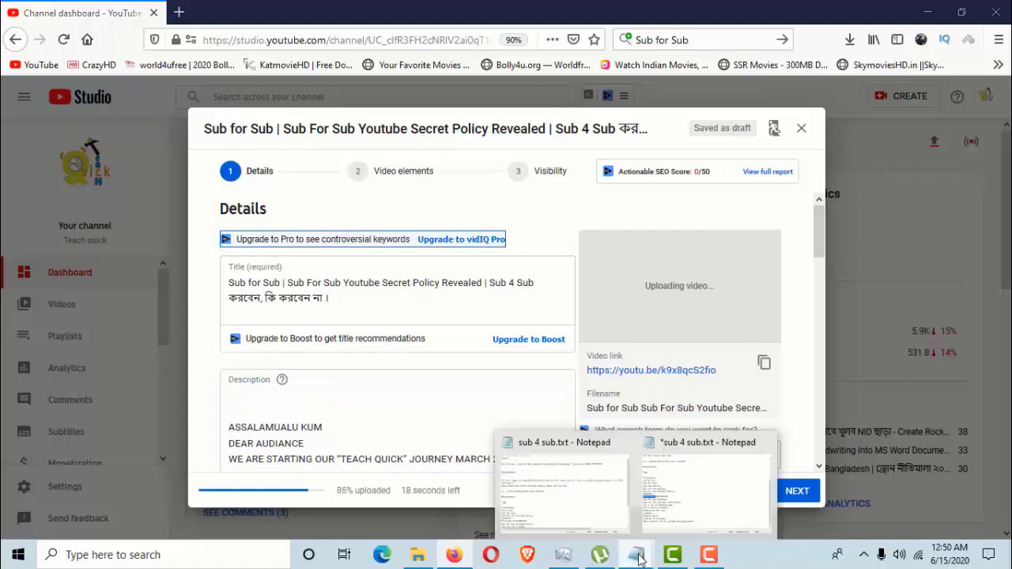
{"action": "left_click", "coordinate": [694, 518]}
{"action": "scroll", "coordinate": [405, 278], "scroll_direction": "up", "scroll_amount": 2}
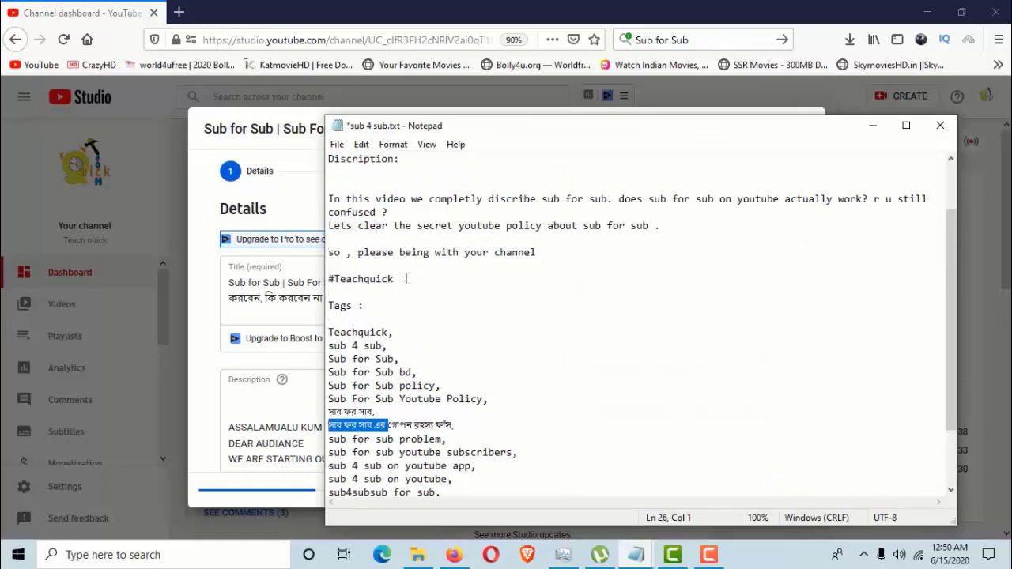
{"action": "left_click_drag", "start_coordinate": [329, 199], "coordinate": [531, 267]}
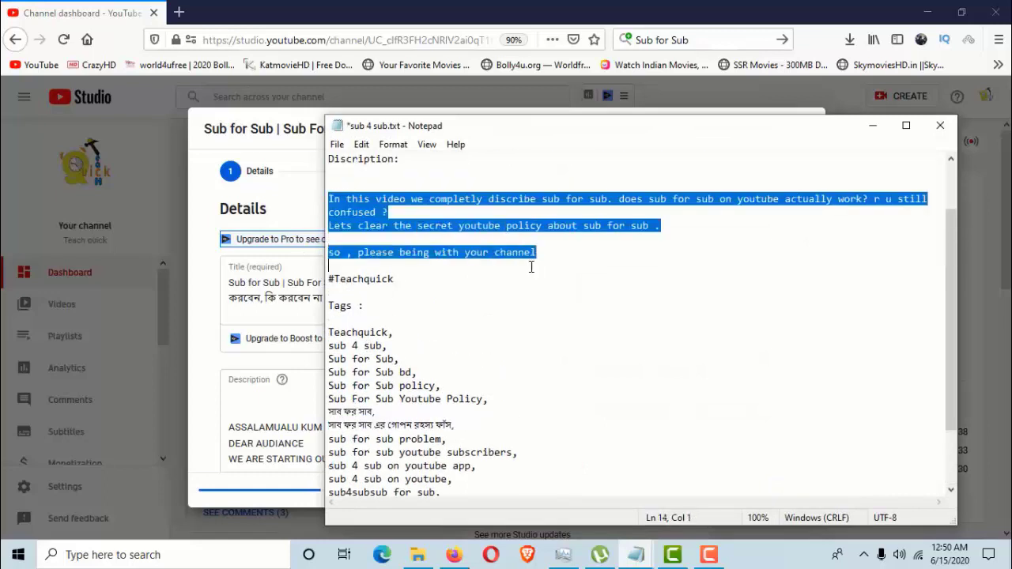
{"action": "left_click", "coordinate": [273, 395]}
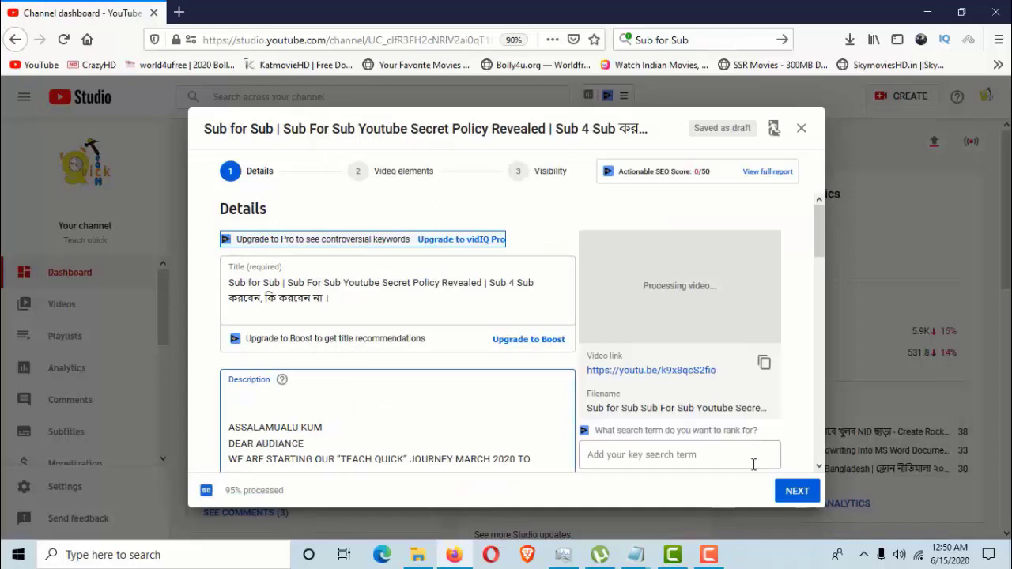
{"action": "mouse_move", "coordinate": [721, 558]}
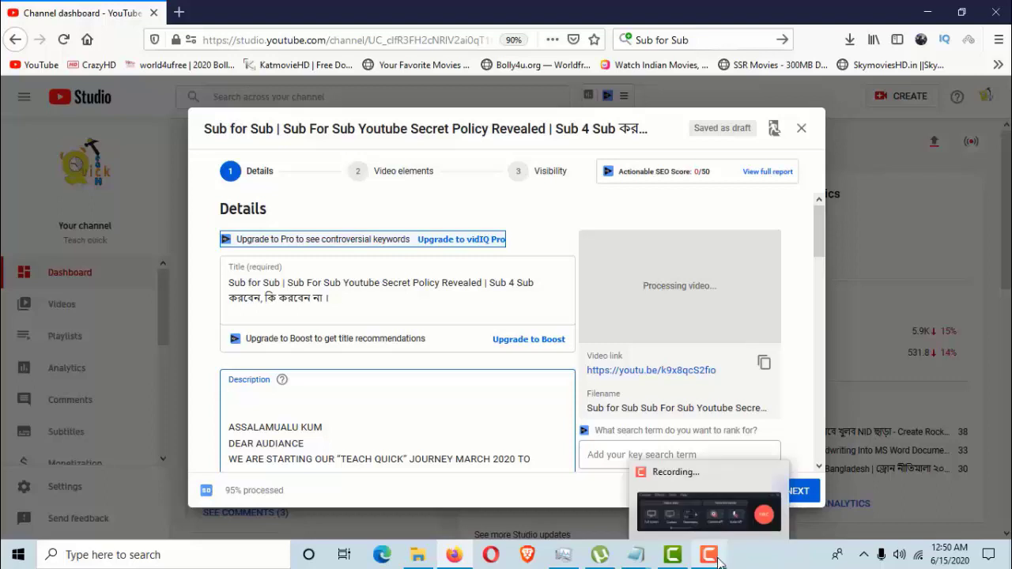
{"action": "left_click", "coordinate": [716, 557]}
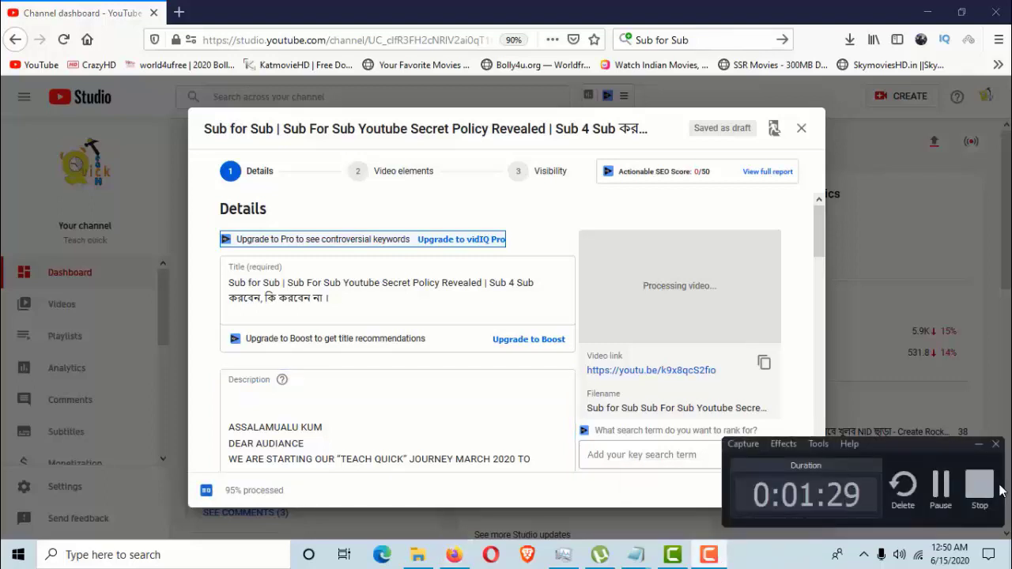